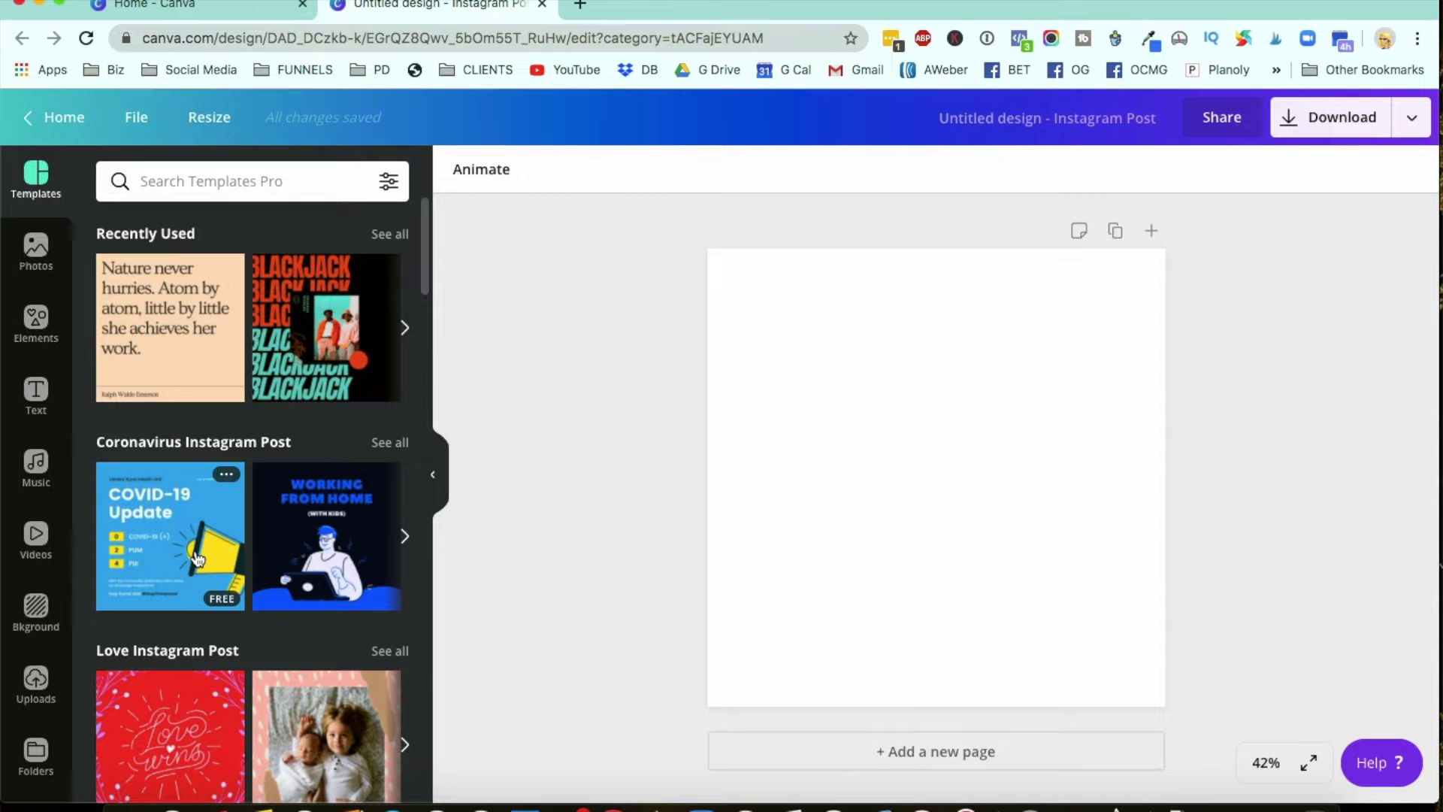
Step: Apply the COVID-19 Update template to the Instagram post, duplicate its page, and show all pages in a grid
click(139, 544)
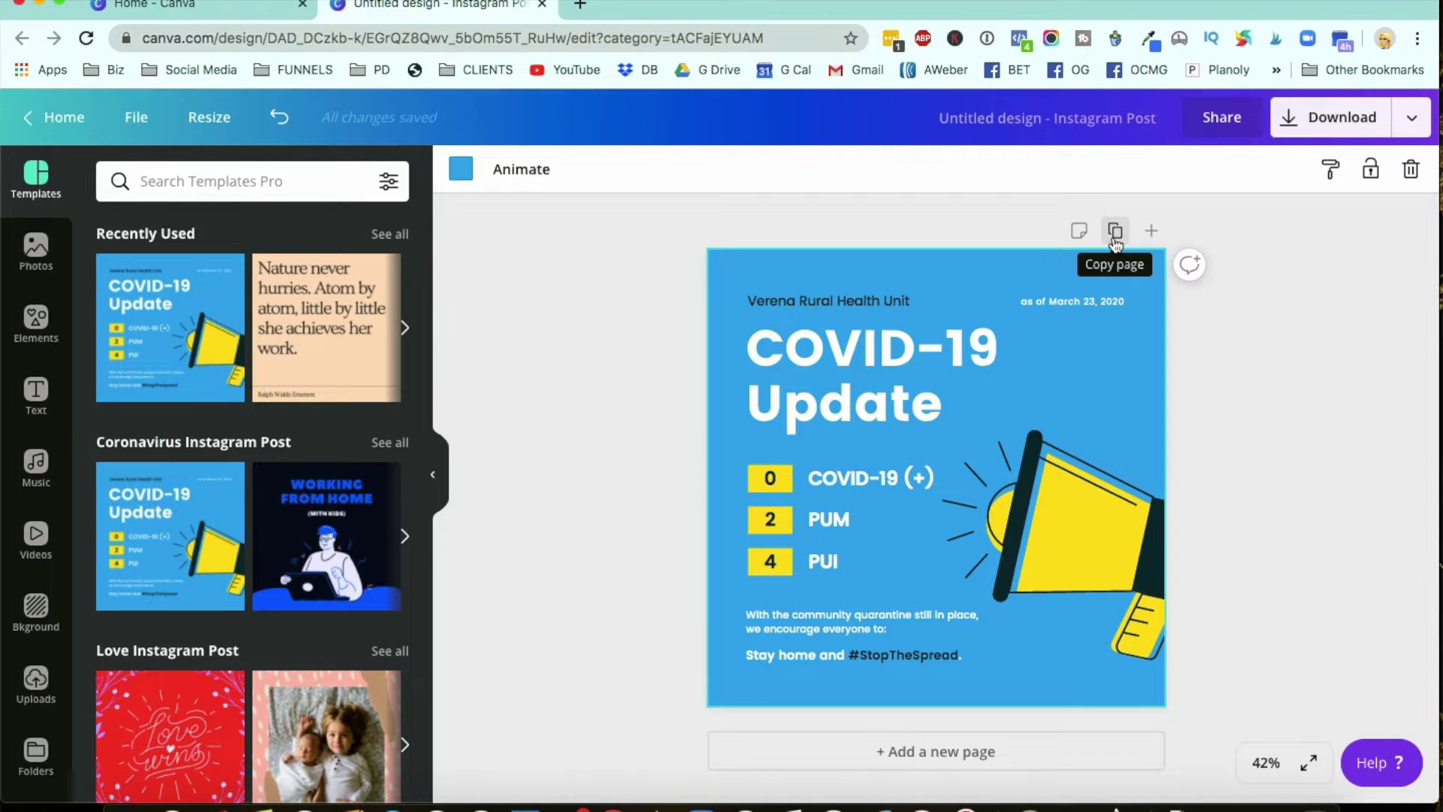
click(1115, 242)
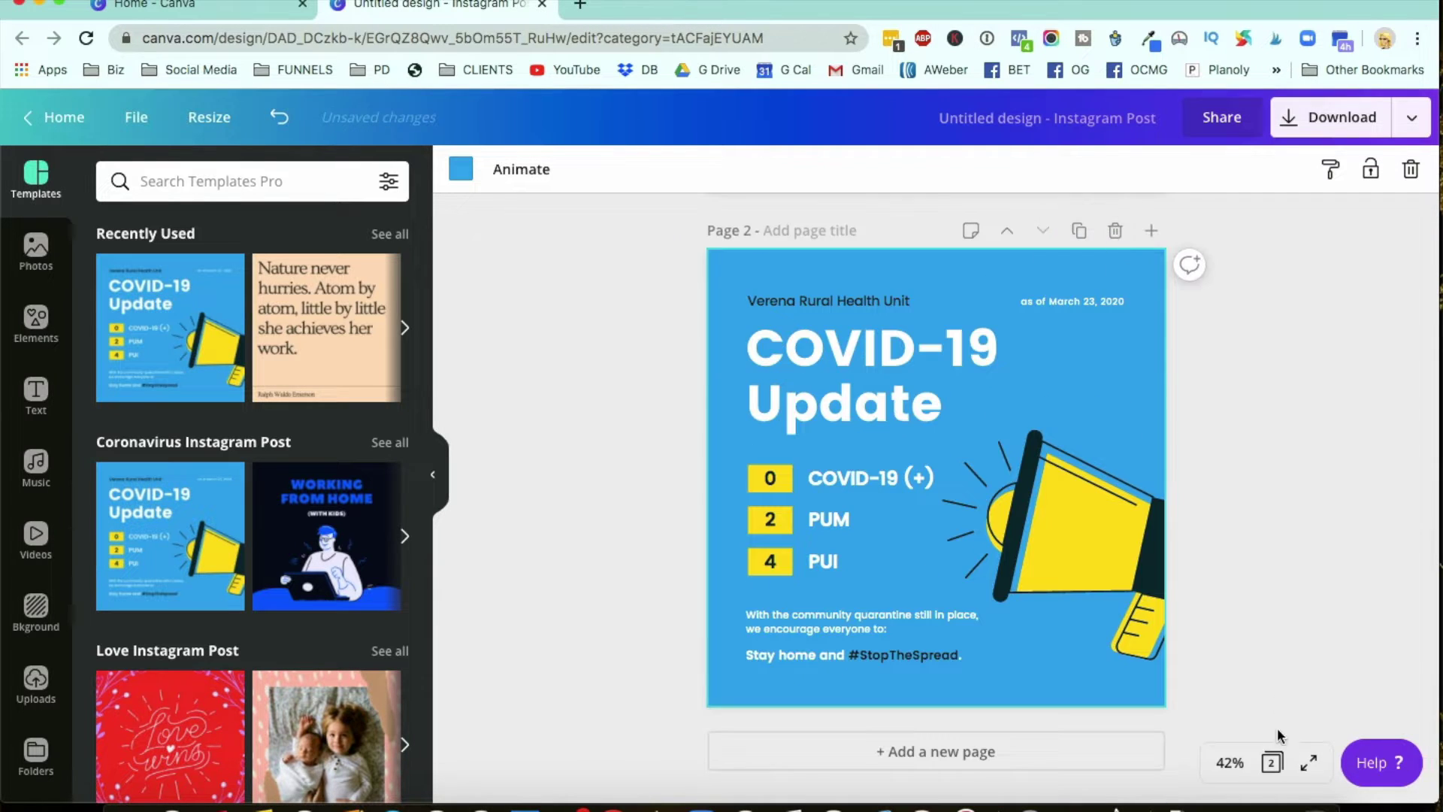
click(1270, 764)
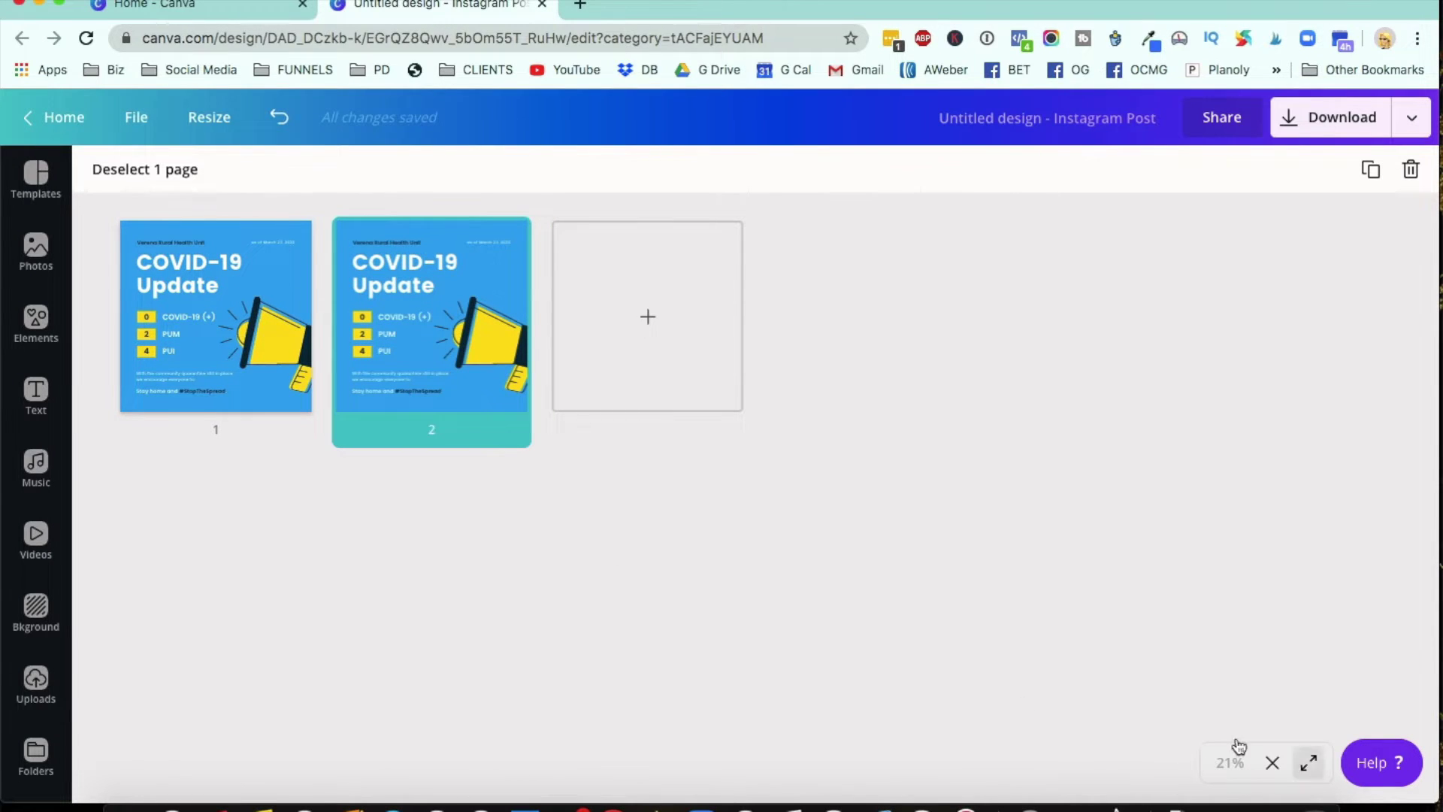
Step: Create a new design from the home page with custom dimensions of 2160 × 1080 px
click(226, 9)
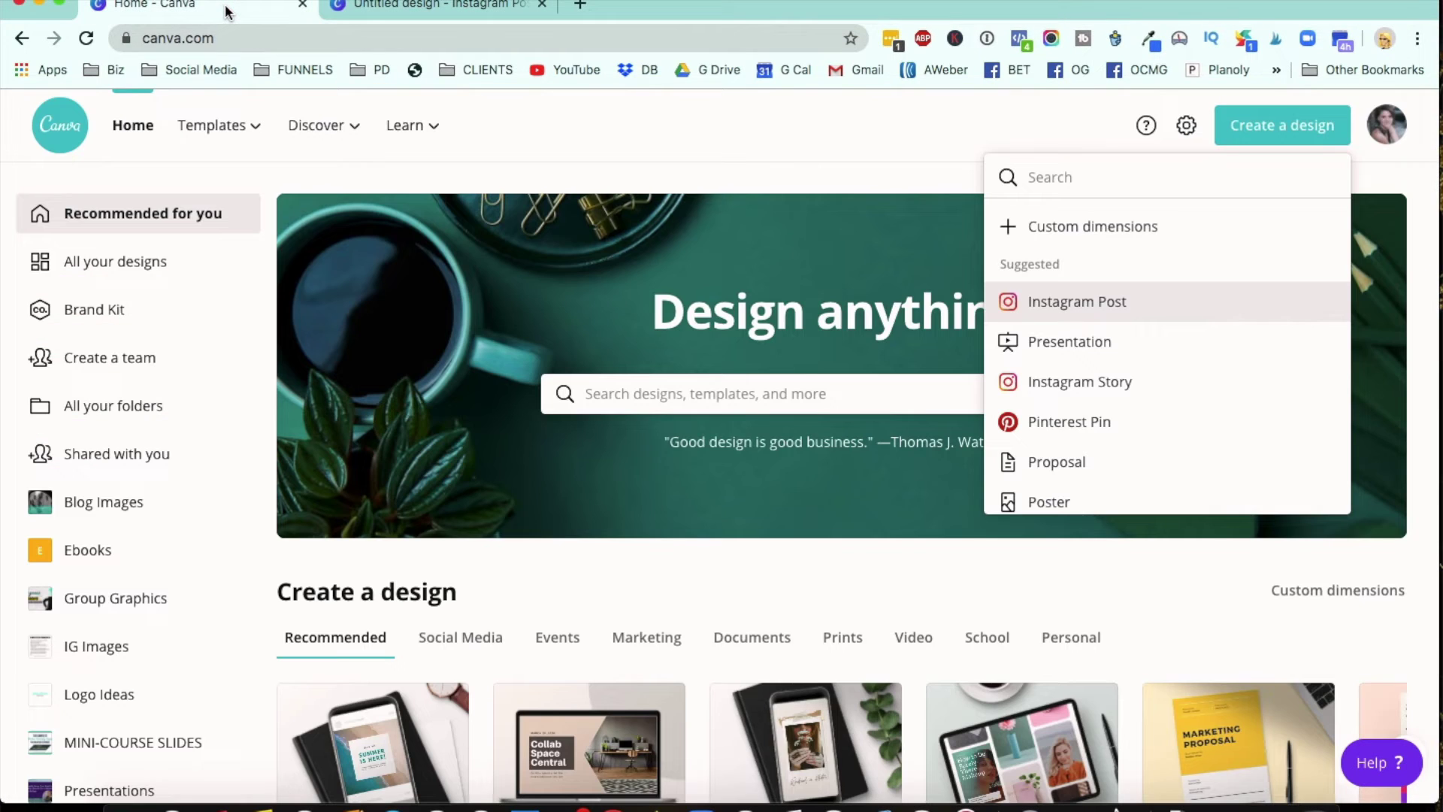
click(1101, 233)
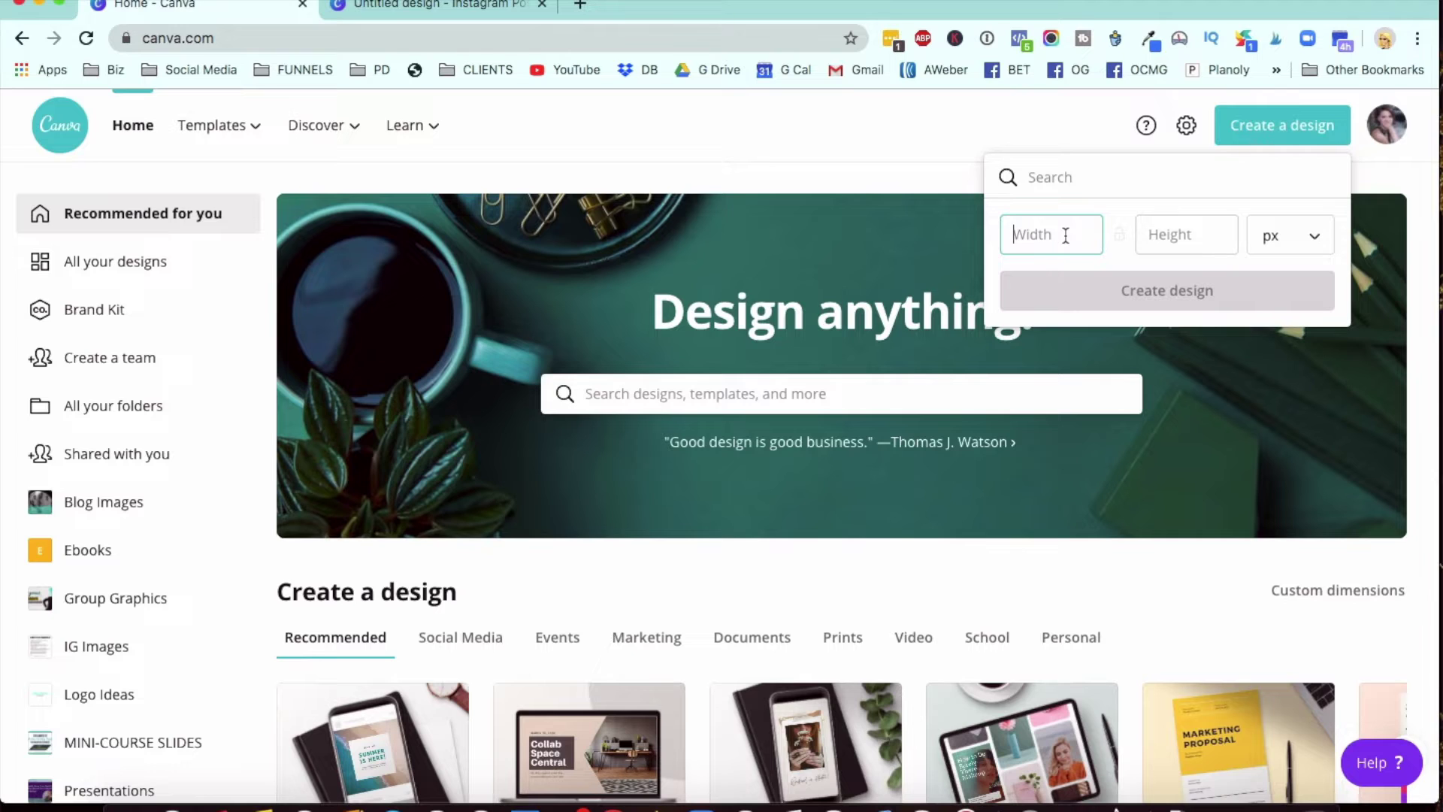
text(2160)
click(1185, 235)
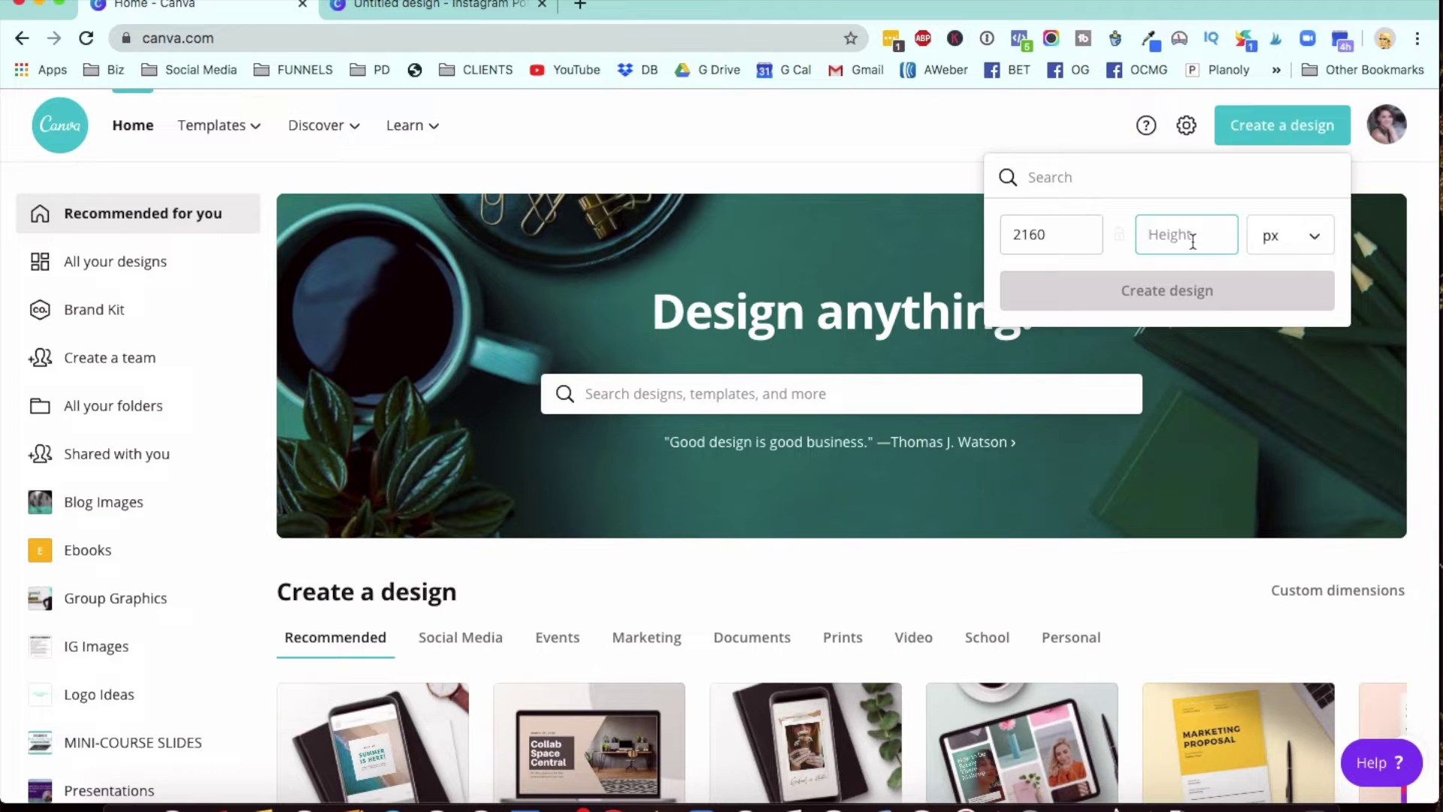
text(1080)
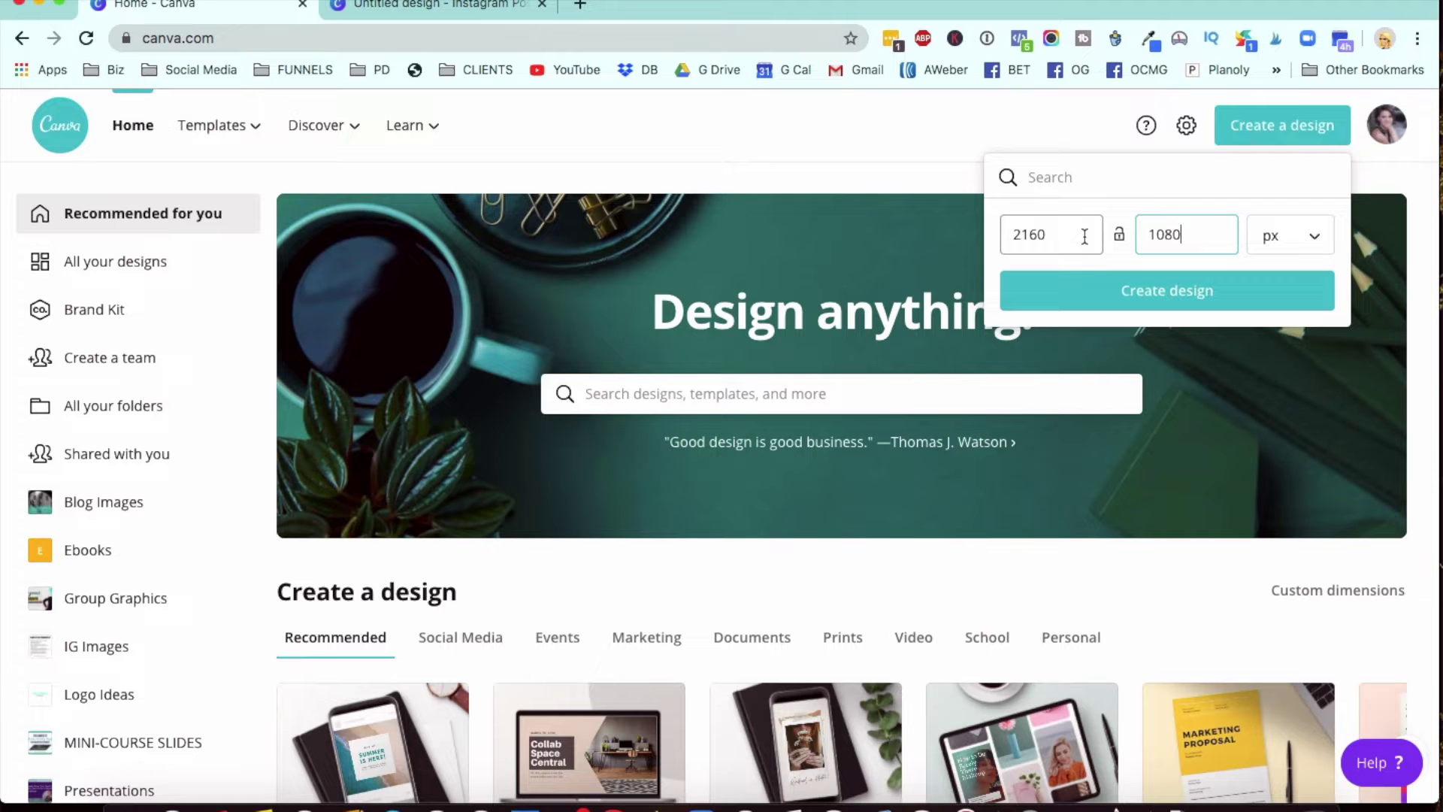
click(1123, 288)
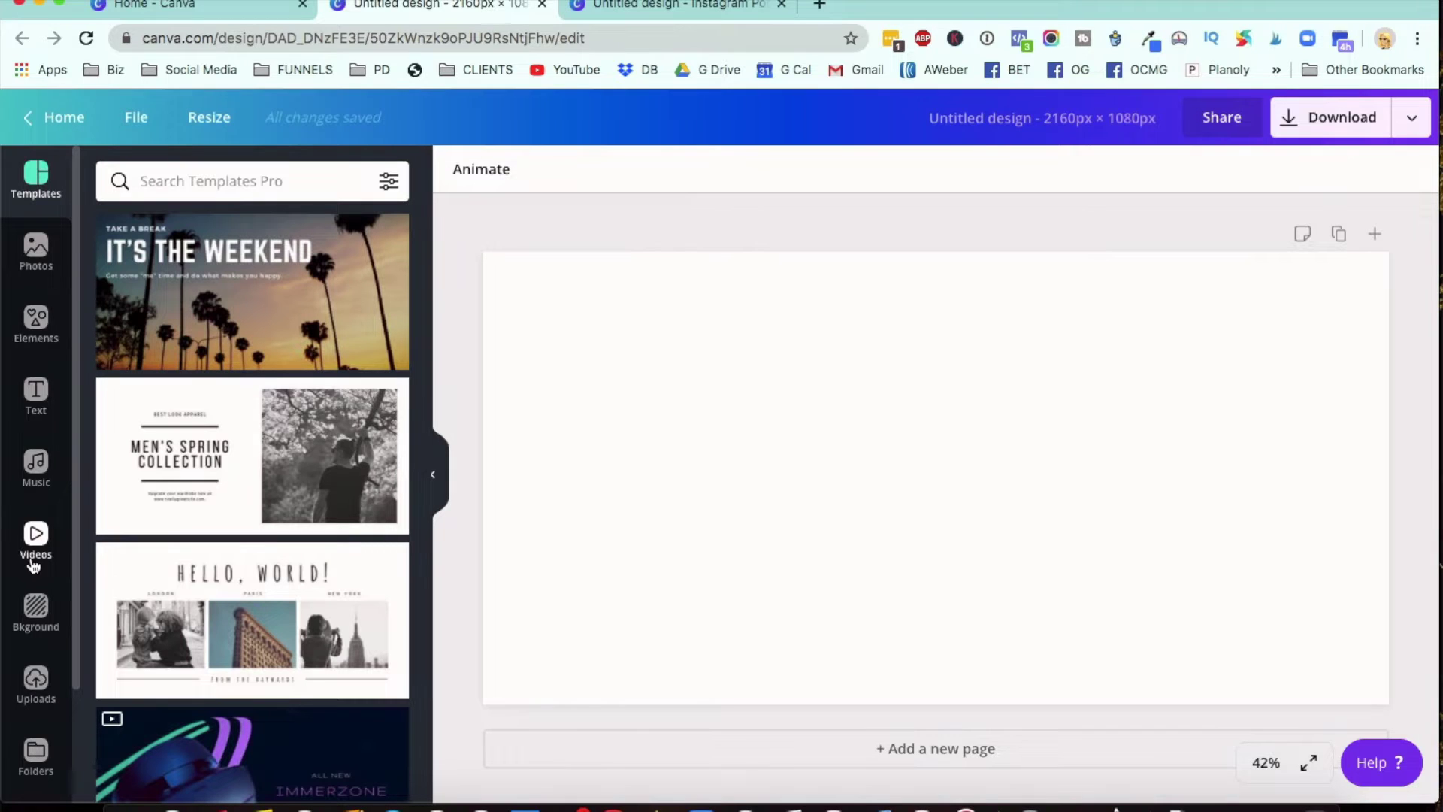
Step: Fill the page background with turquoise and add a full-height vertical divider line down the centre of the page
click(38, 623)
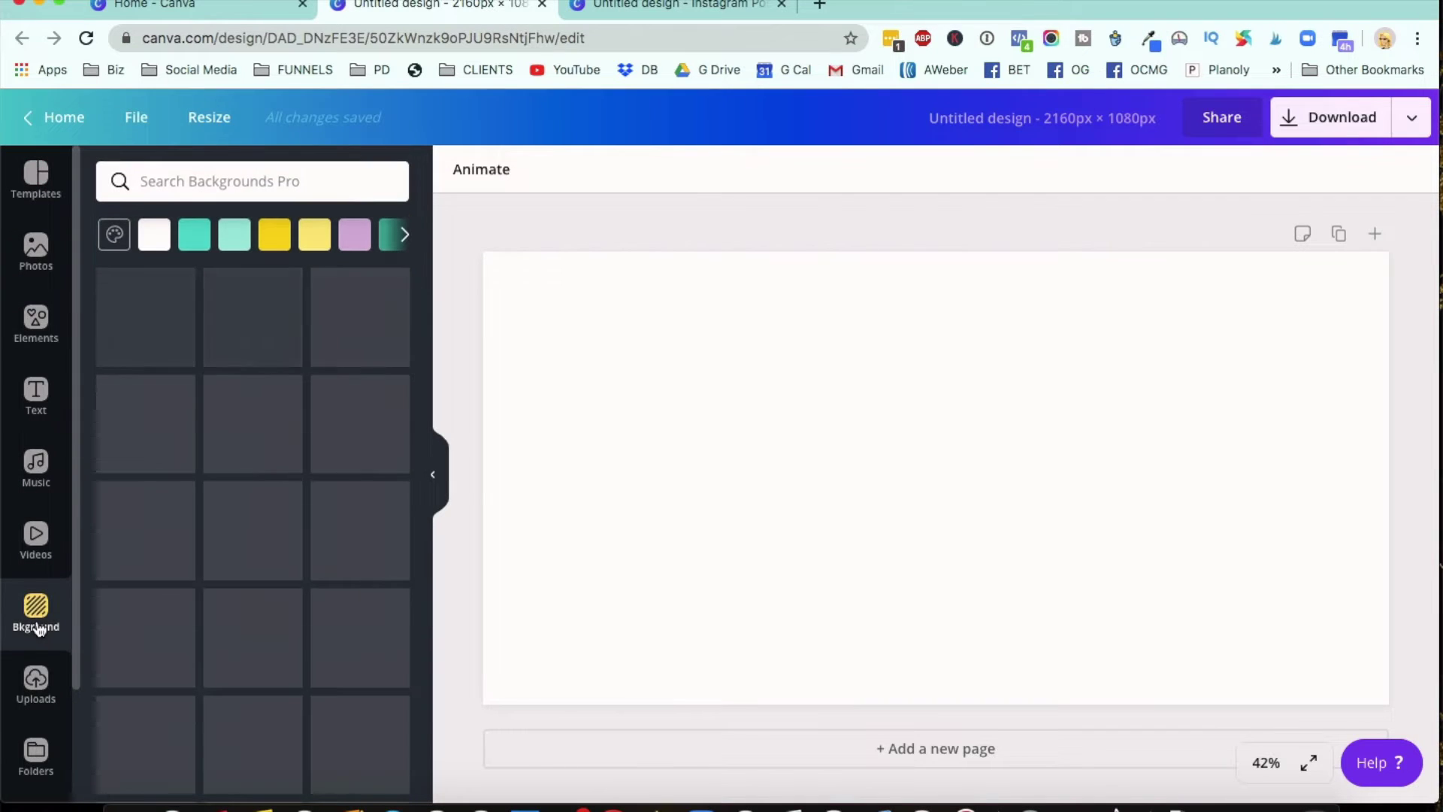
click(194, 235)
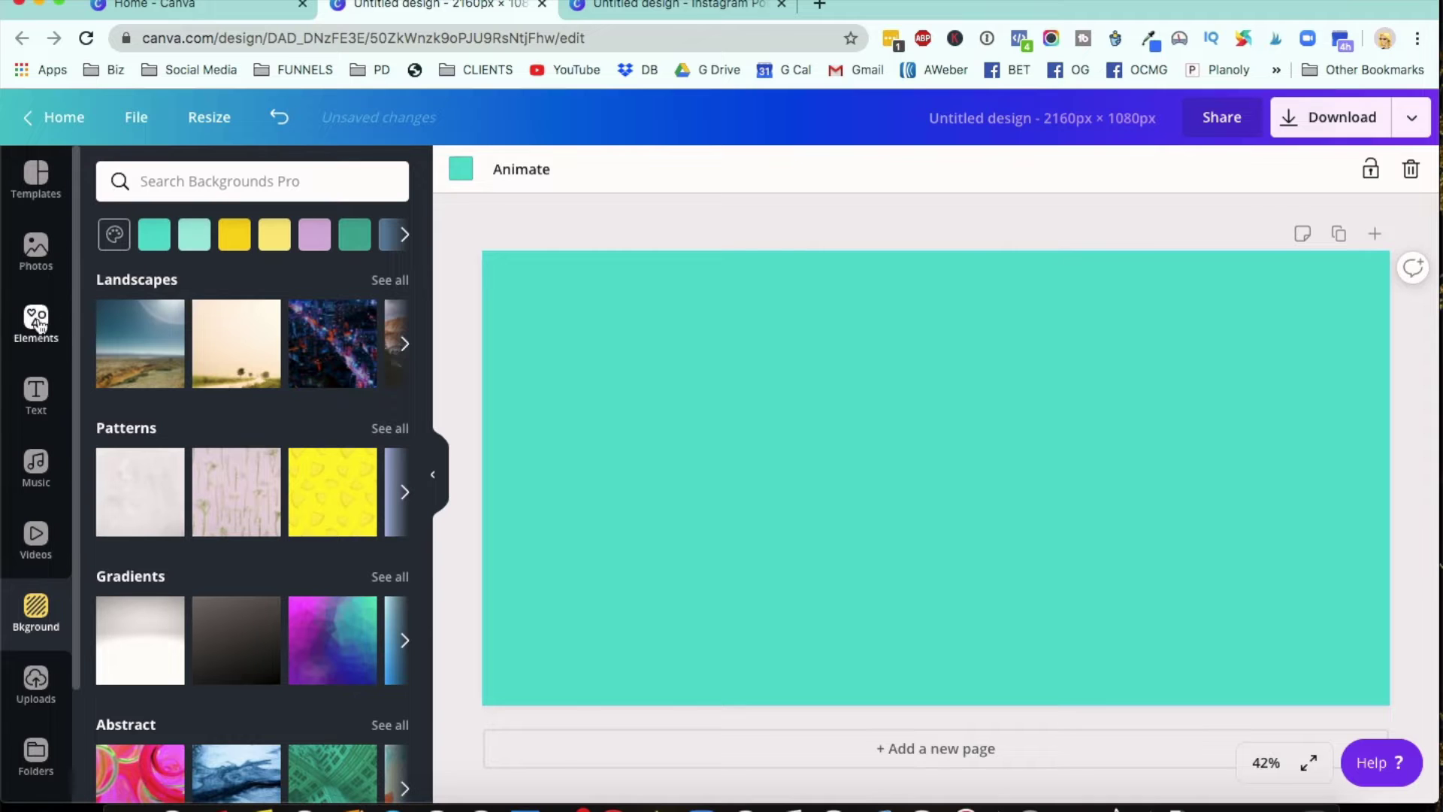
click(36, 322)
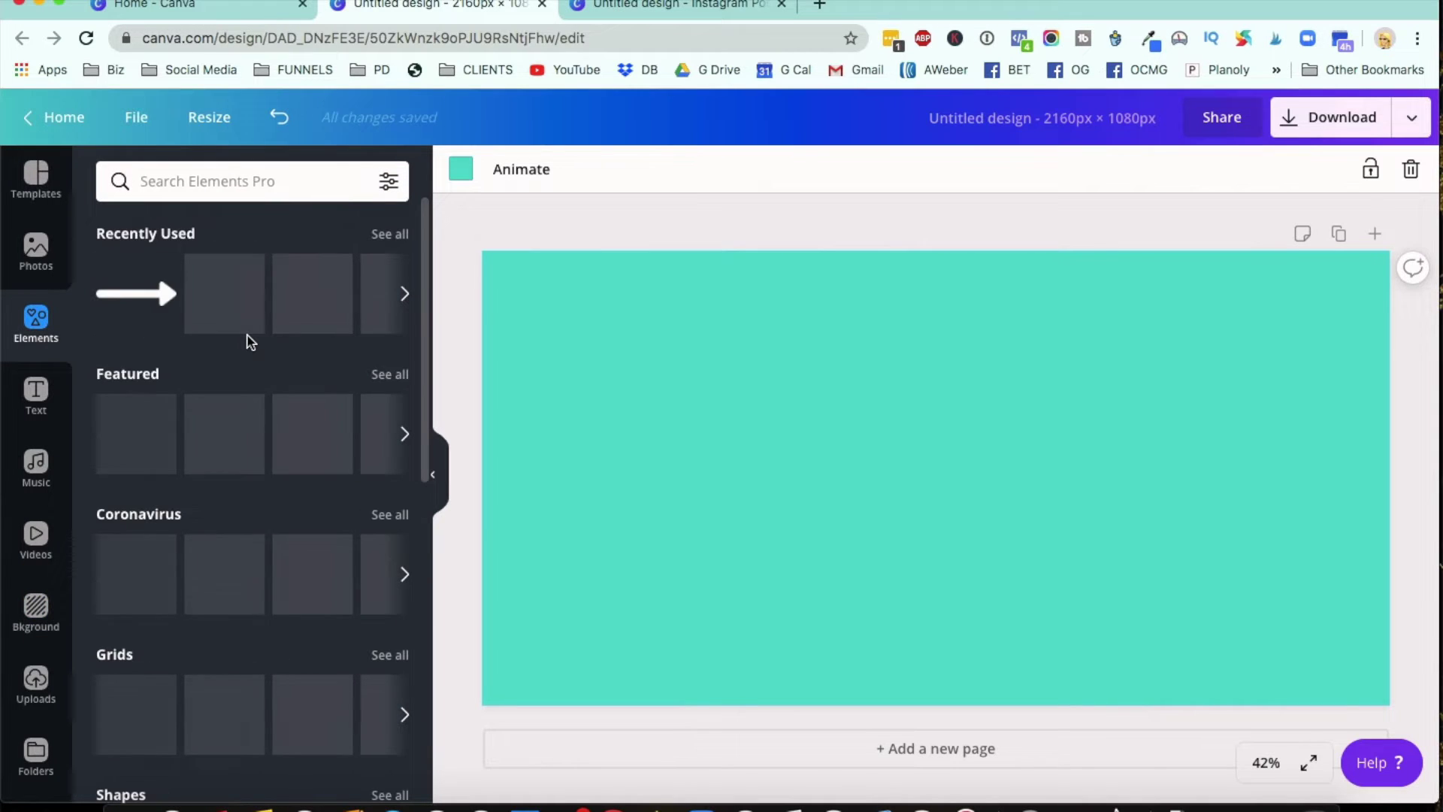
click(312, 294)
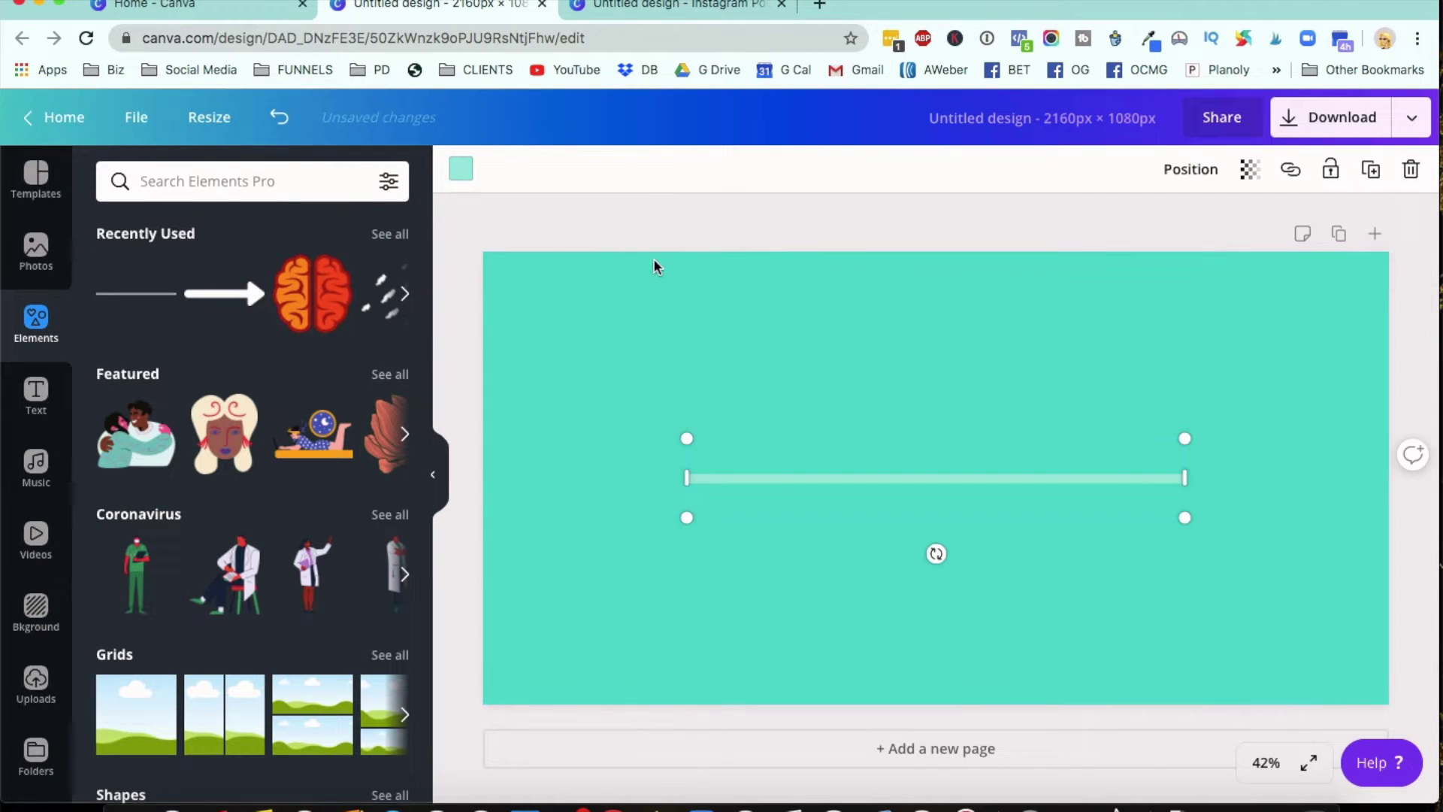
drag(936, 553, 1134, 483)
mouse_move(934, 486)
mouse_down()
mouse_move(921, 486)
mouse_move(934, 489)
mouse_up()
click(1038, 447)
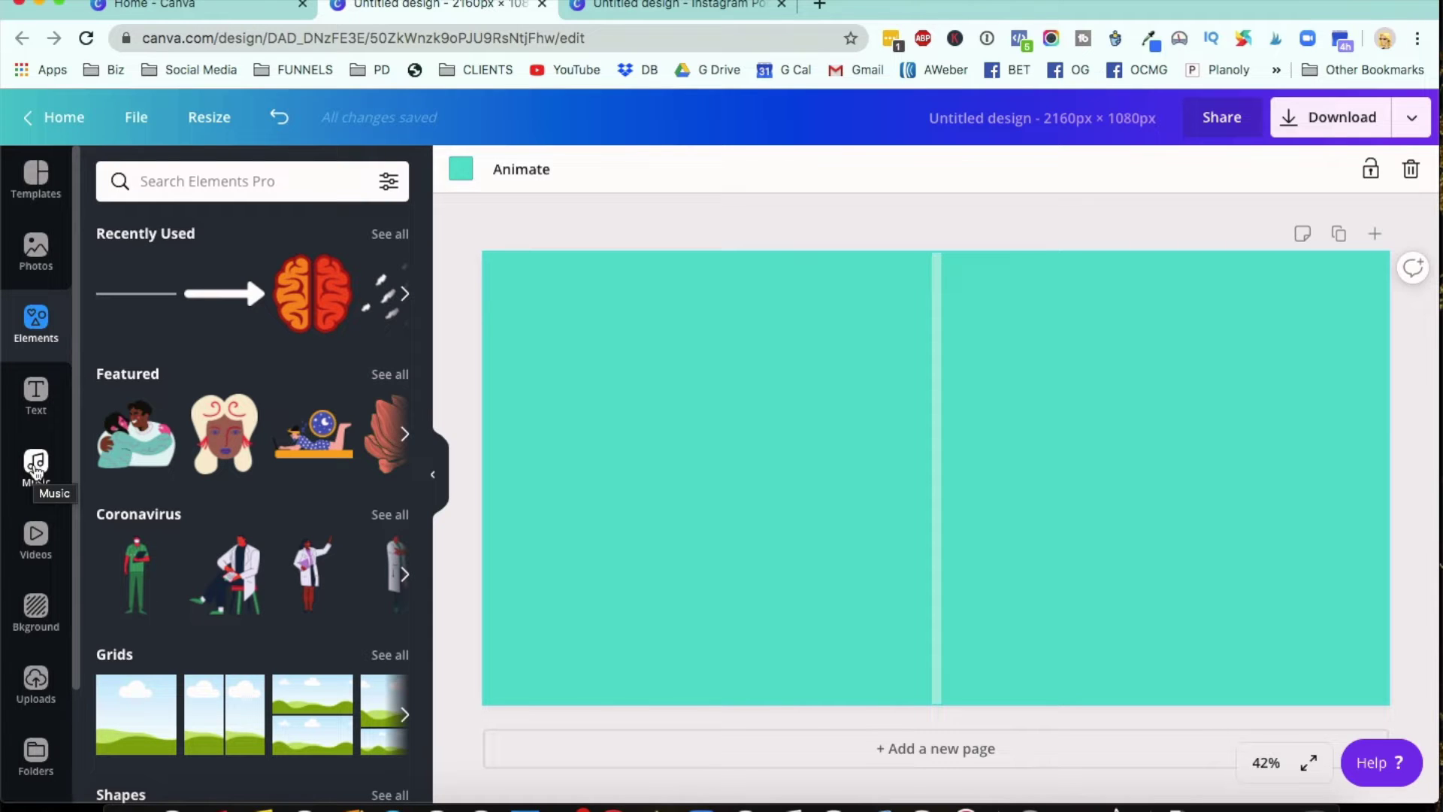
Step: Add an uppercase subheading at font size 72 and place it on the left half of the page
click(36, 394)
click(158, 335)
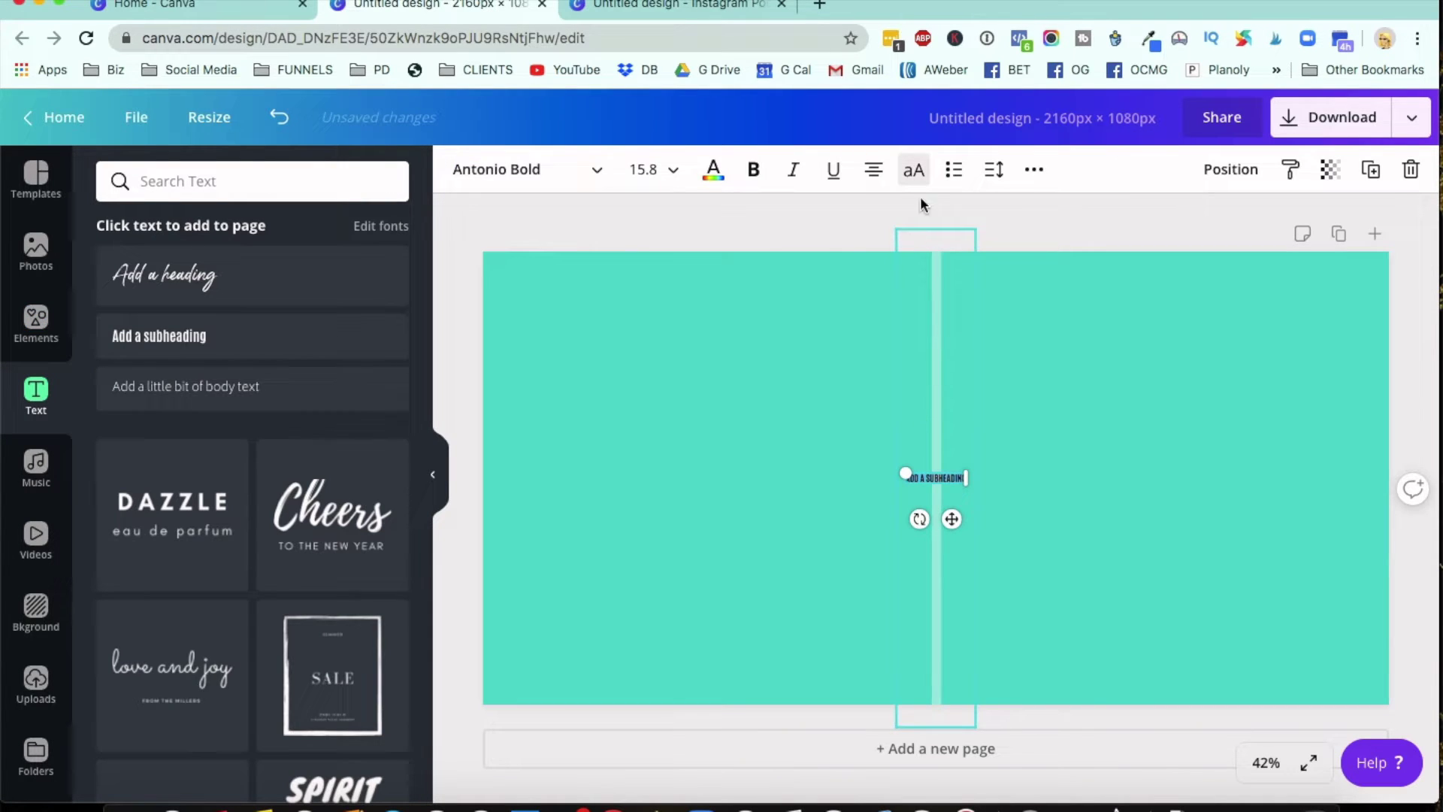
click(918, 176)
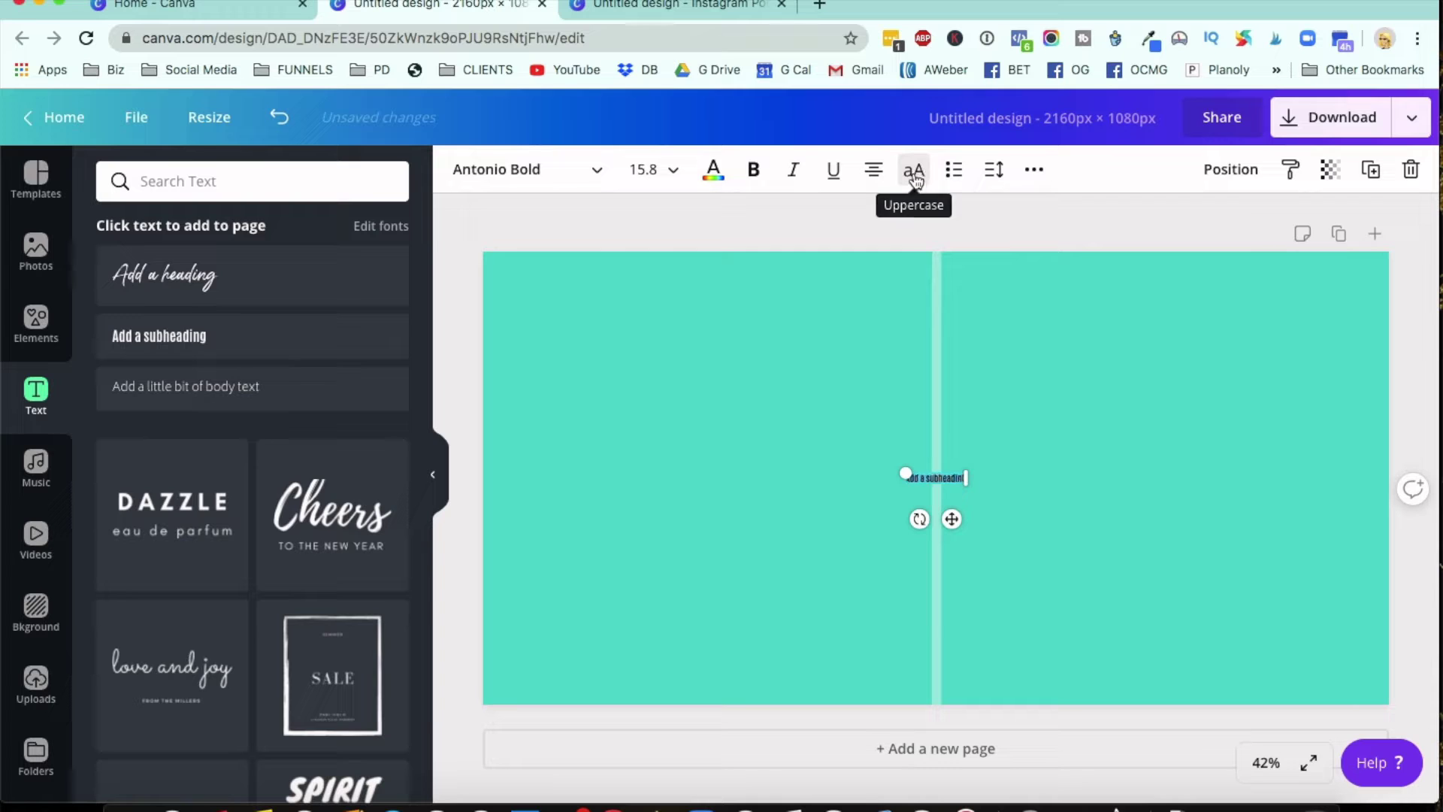
click(677, 172)
scroll(679, 398, down, 5)
click(680, 450)
drag(984, 492, 718, 357)
Step: Replace the subheading text with "HOW TO MAKE A SEAMLESS INSTAGRAM CAROUSEL IN CANVA"
click(715, 355)
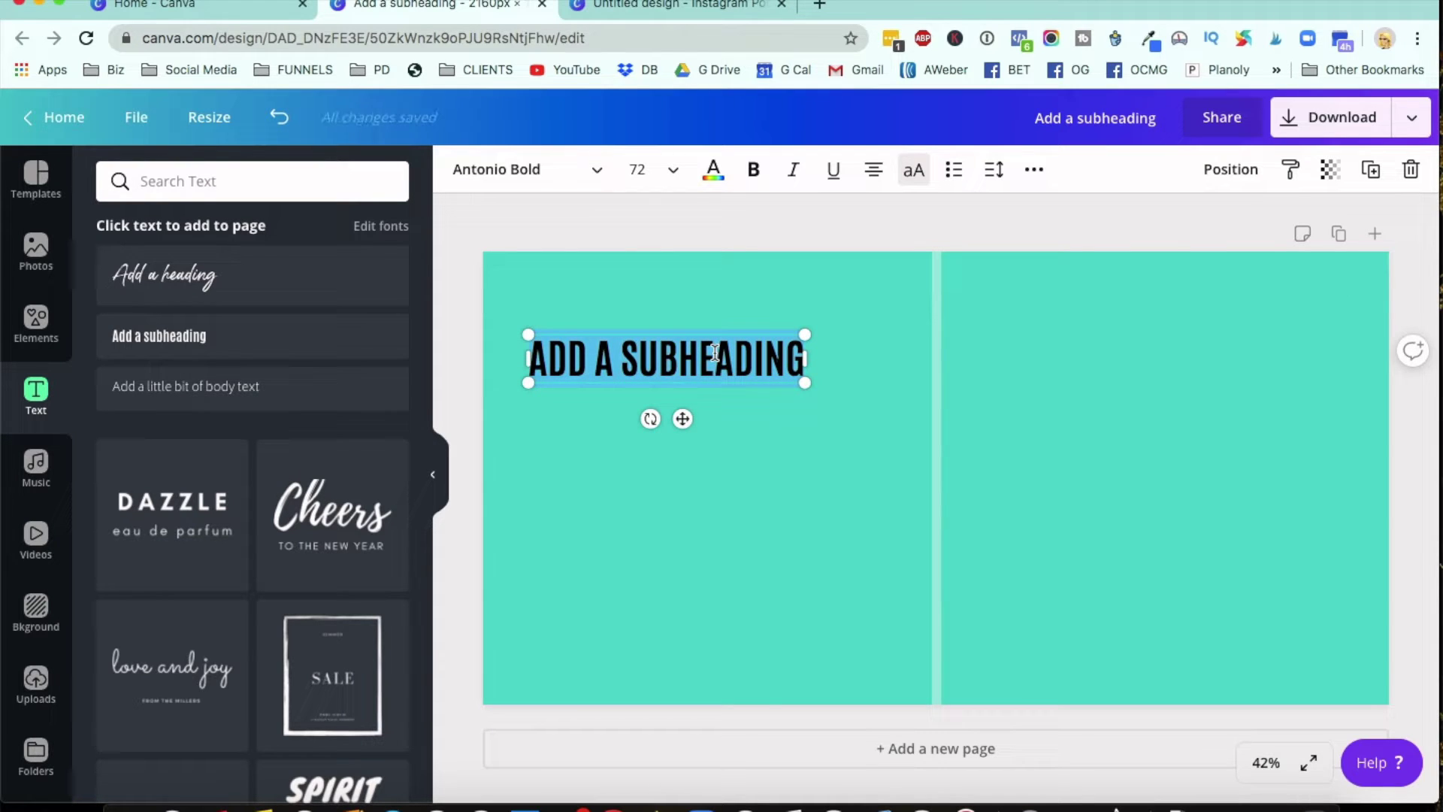
text(HOW TO MAKE A SEA)
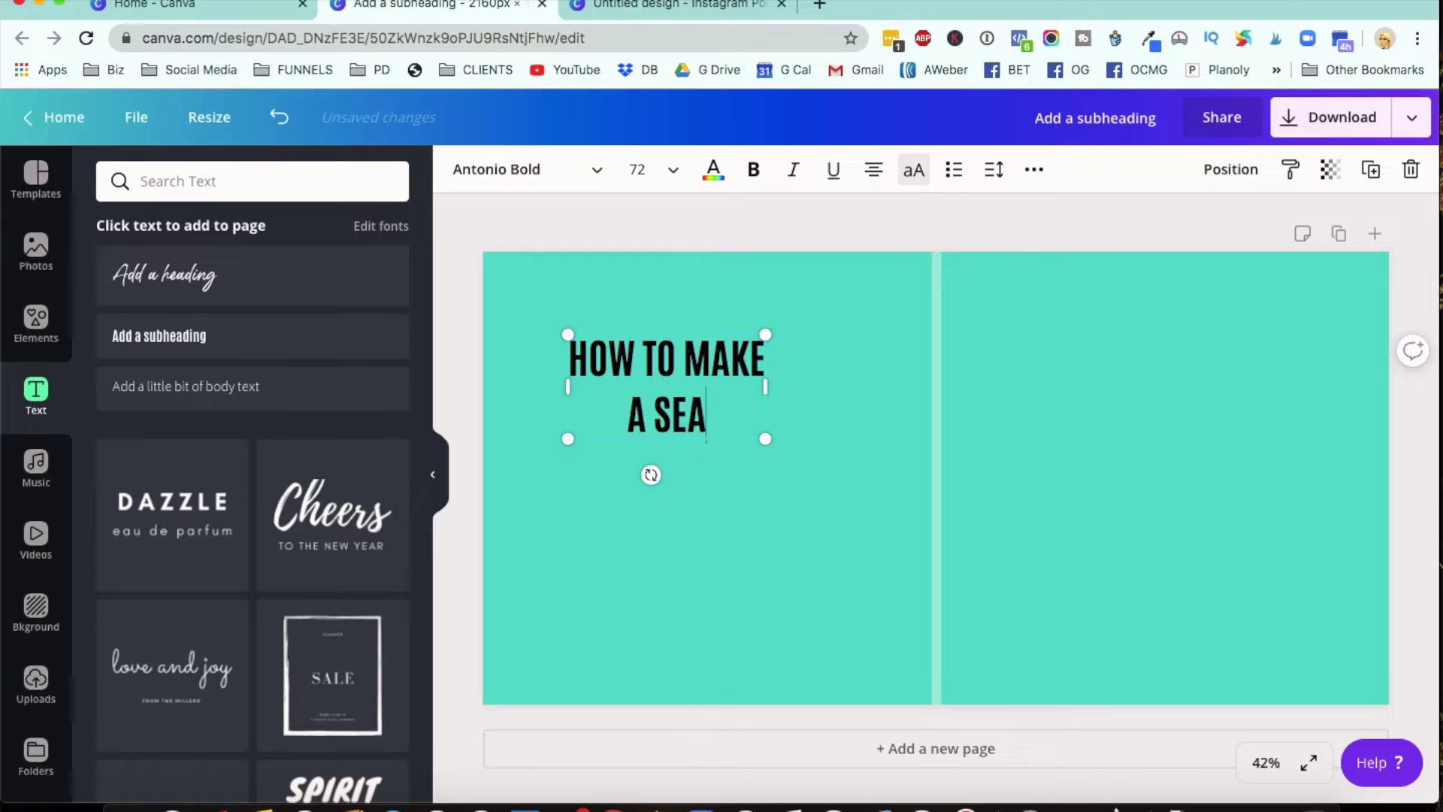
text(MLESS INSTAGRAM)
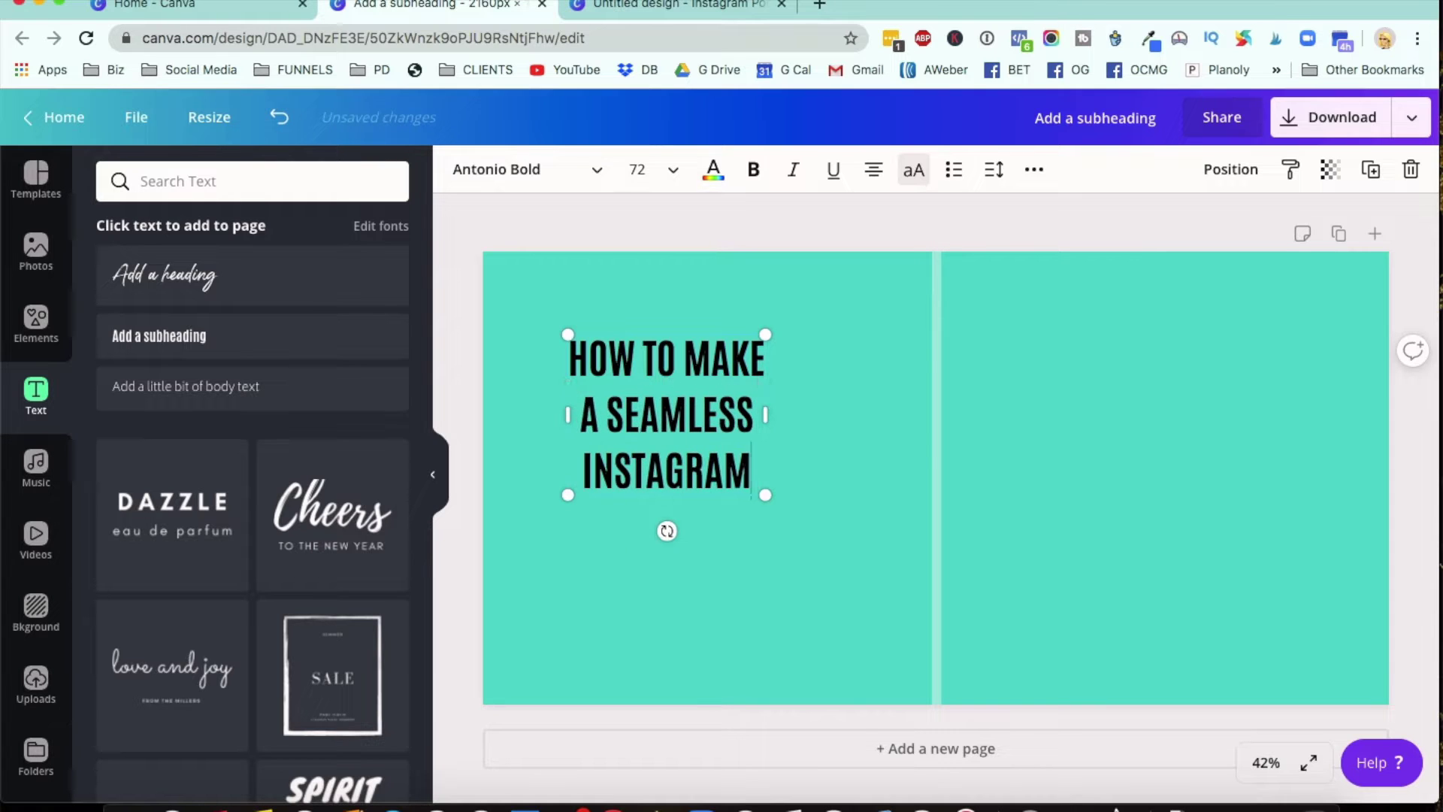
text( CAROUSEL IN CANVA)
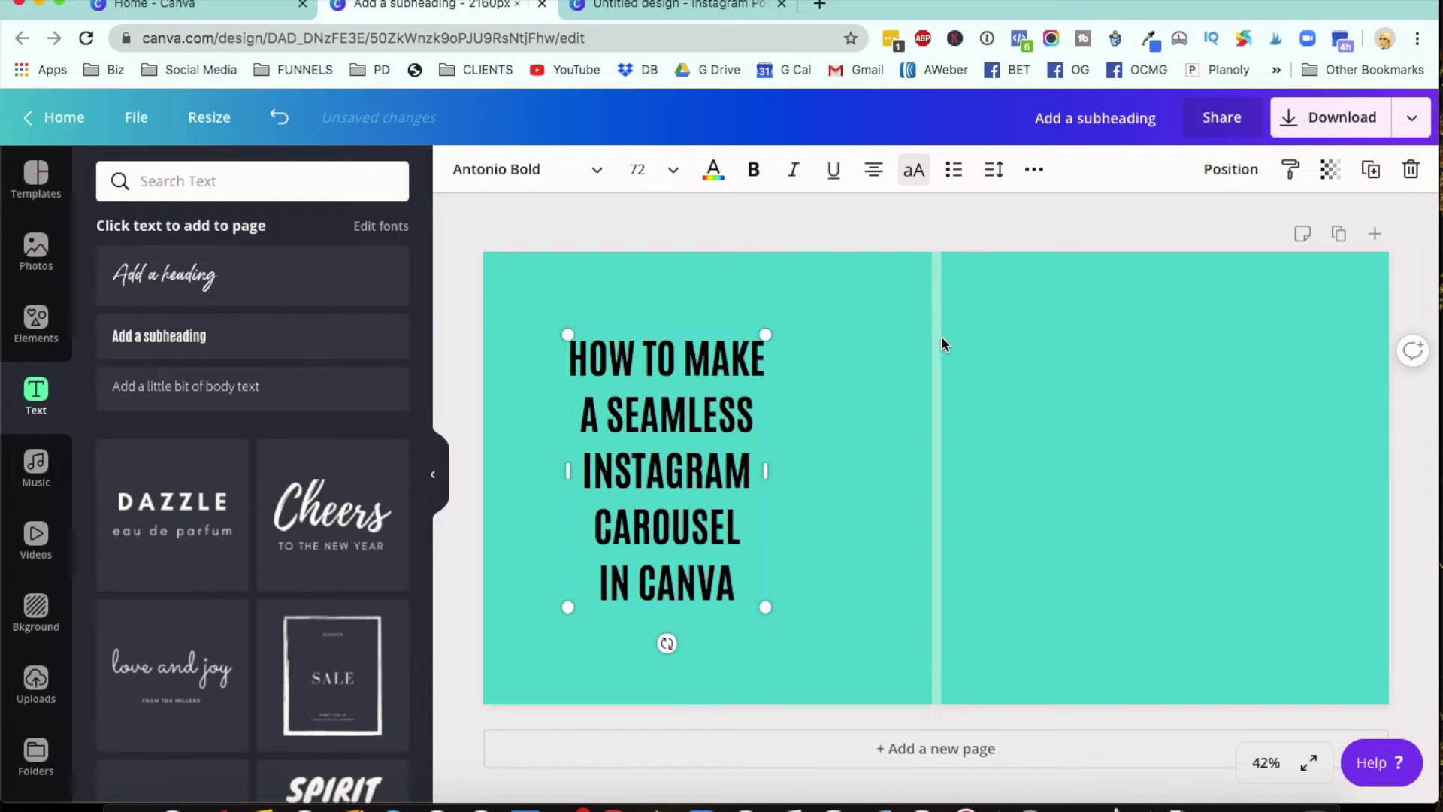
Step: Left-align the carousel title text and colour it white
click(872, 171)
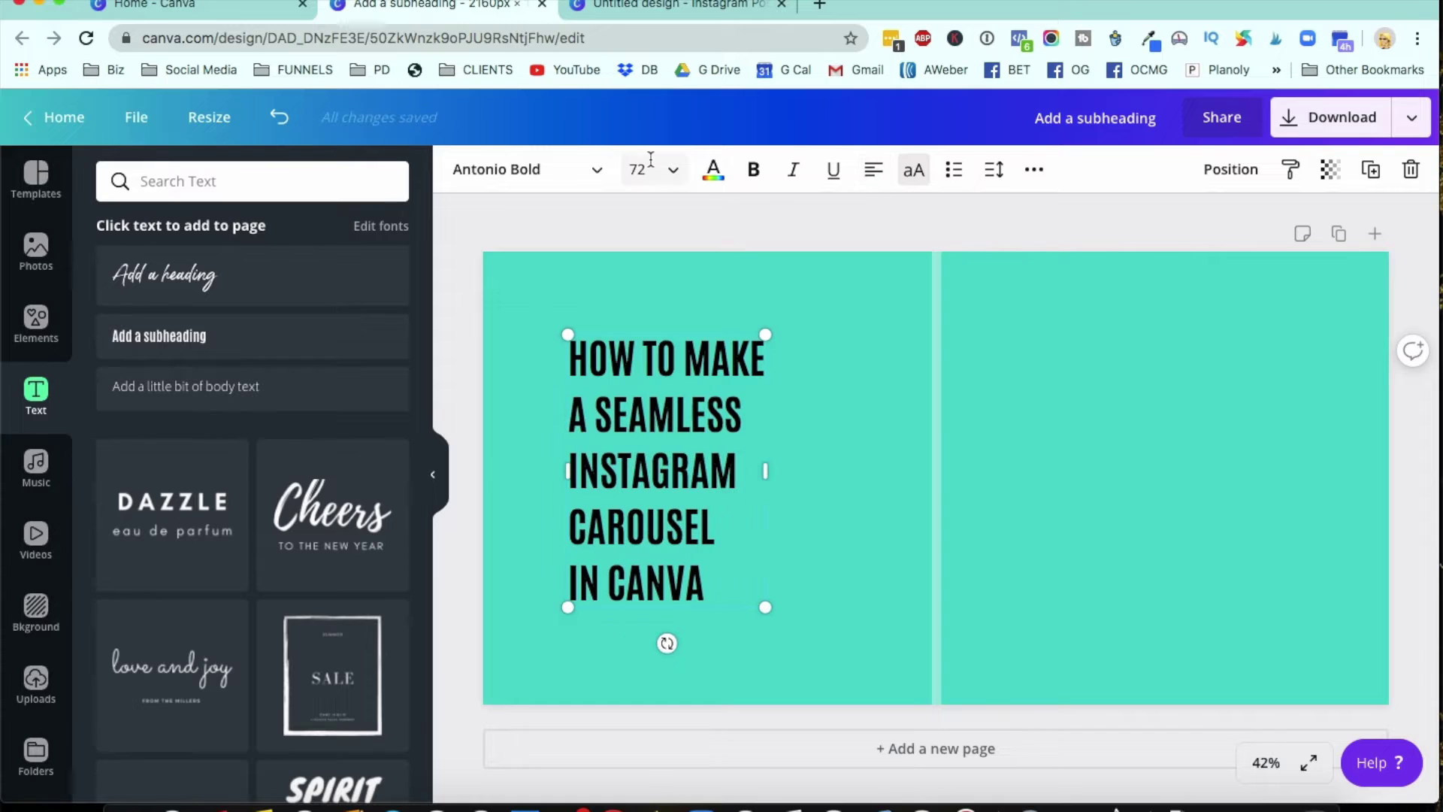
click(712, 170)
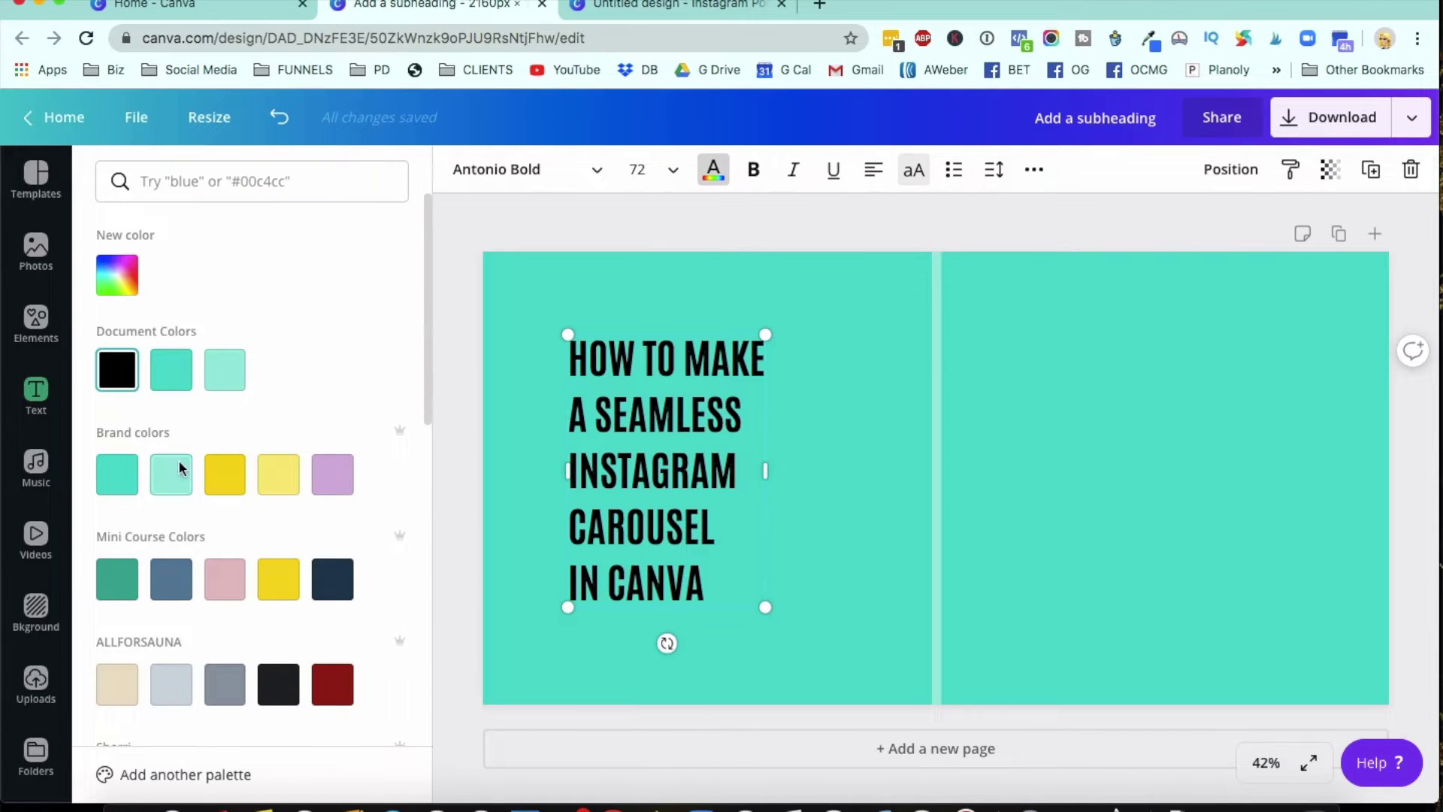
scroll(184, 467, down, 10)
click(403, 585)
click(387, 538)
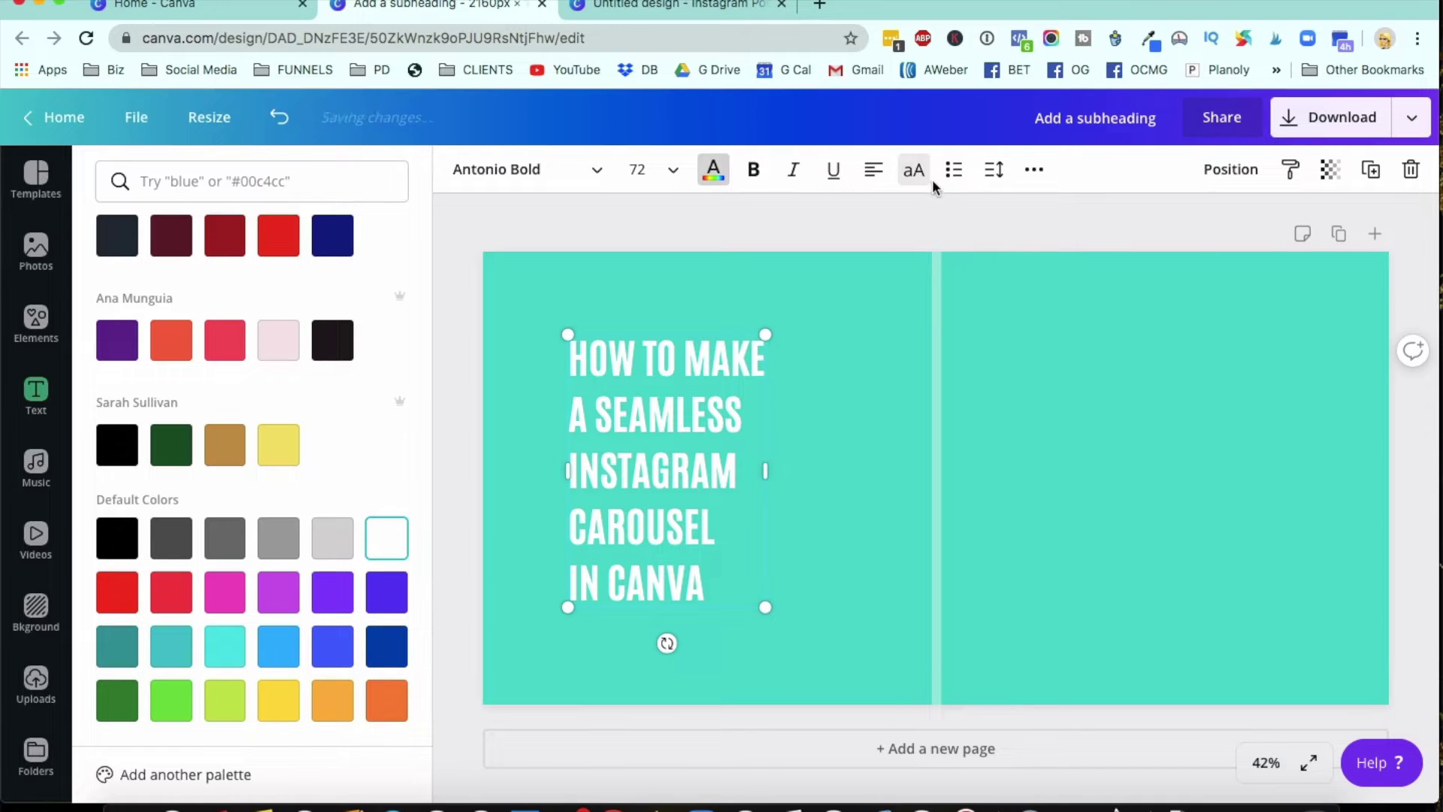
Step: Set the title's line height to 1.15 and enlarge it to about size 98.6 within the left half
click(993, 170)
drag(1138, 276, 1138, 273)
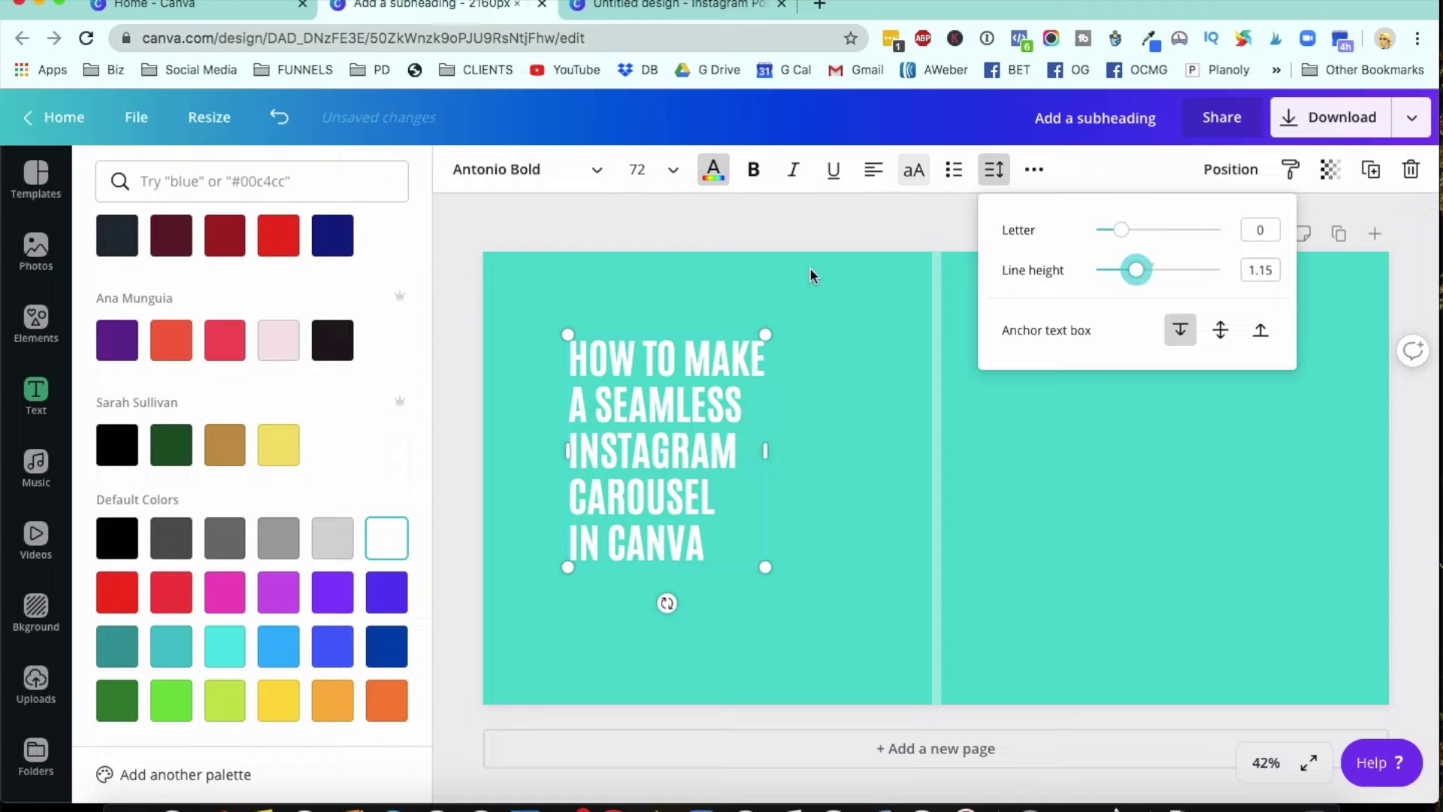
click(724, 461)
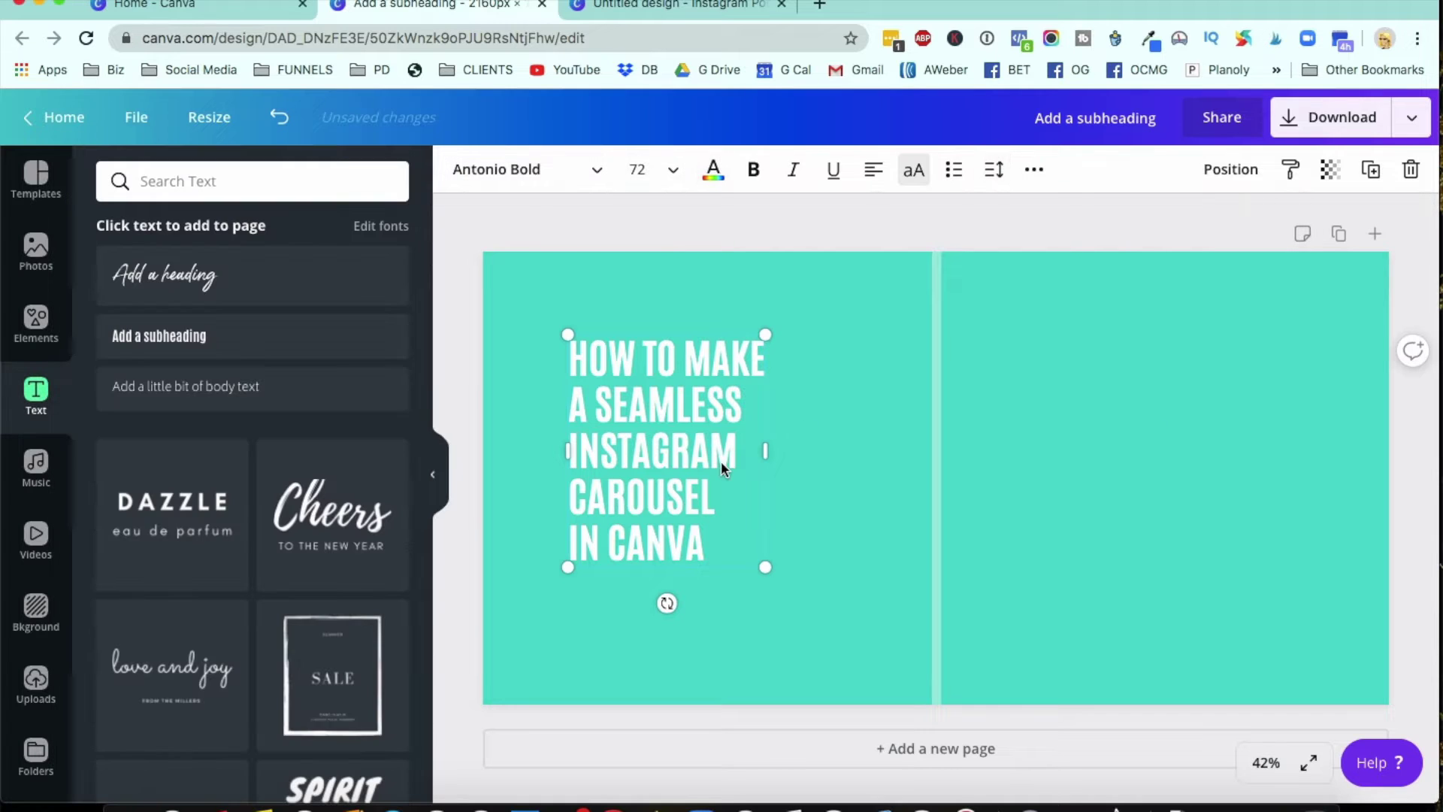
drag(765, 567, 826, 605)
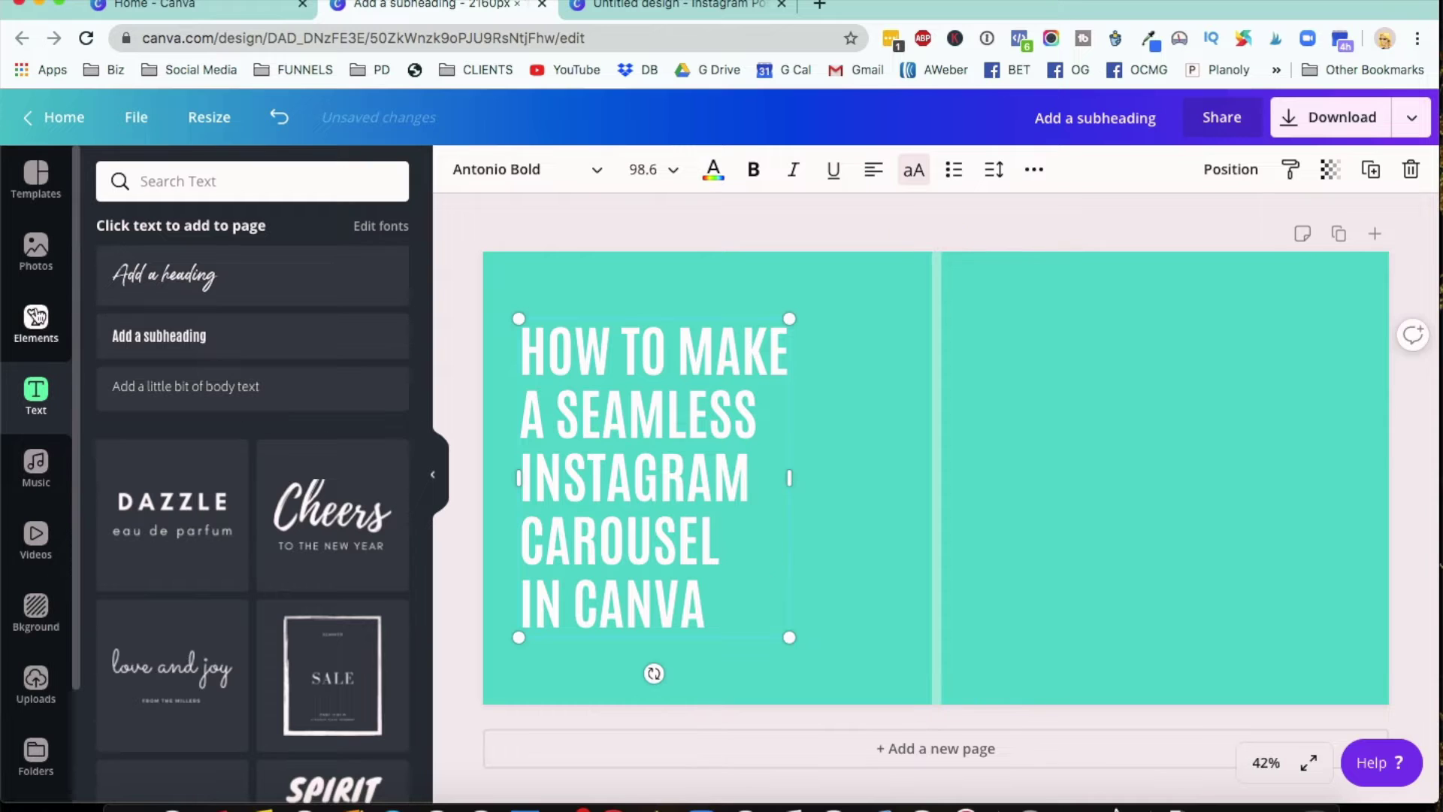
Step: Place a small white right-pointing arrow centred across the divider line near the lower edge of the page
click(64, 340)
click(222, 301)
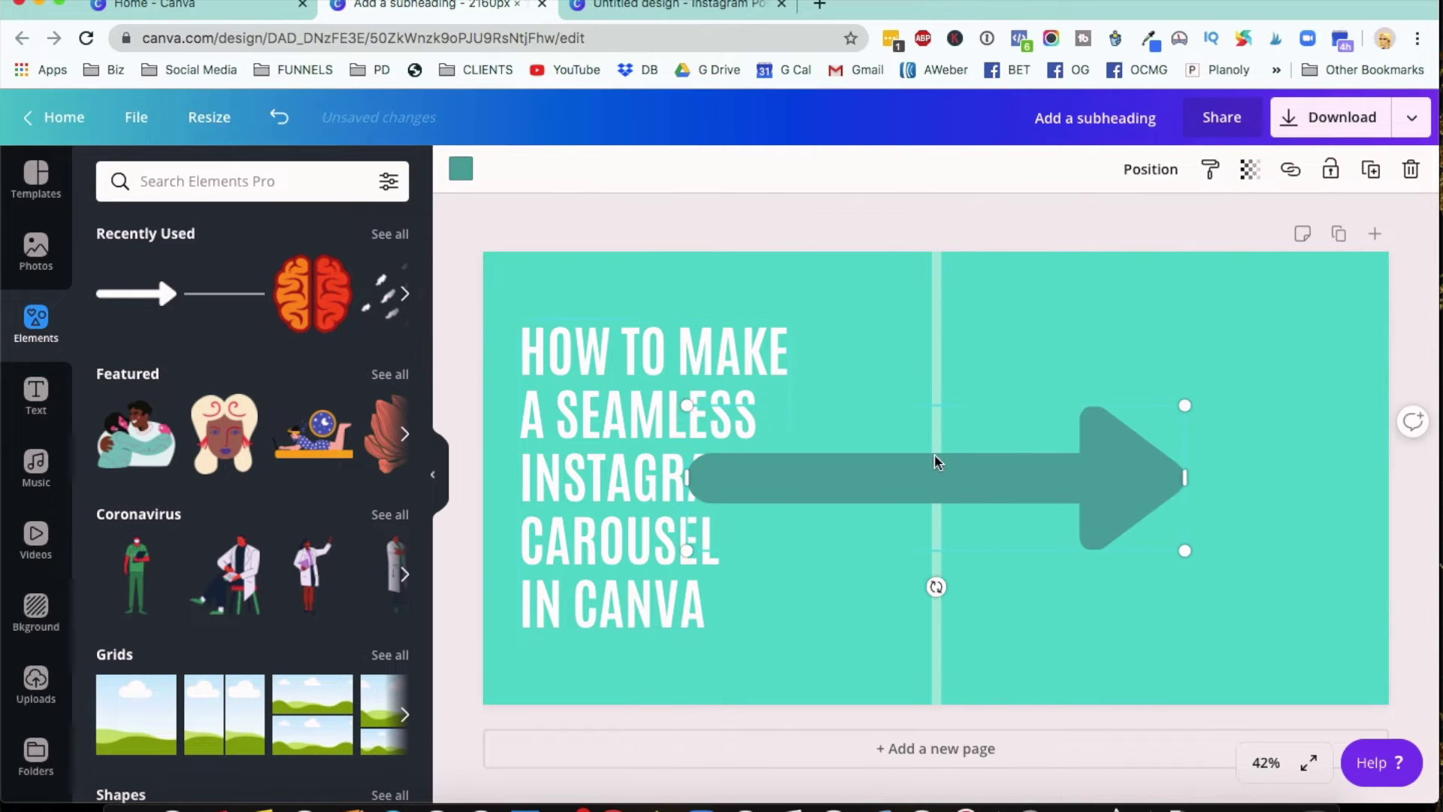
drag(1182, 402, 944, 493)
drag(925, 541, 984, 658)
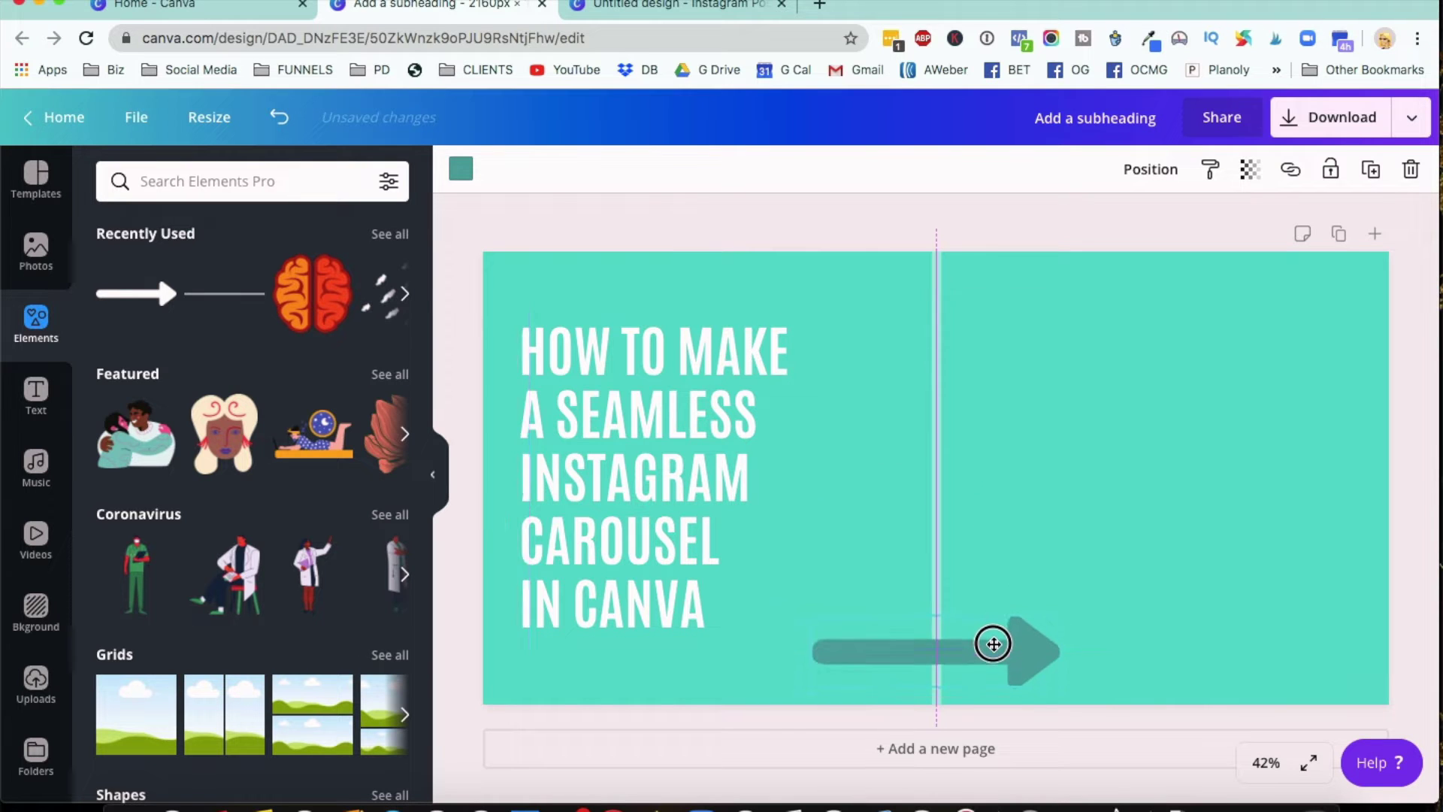
drag(1064, 626, 1017, 663)
click(461, 168)
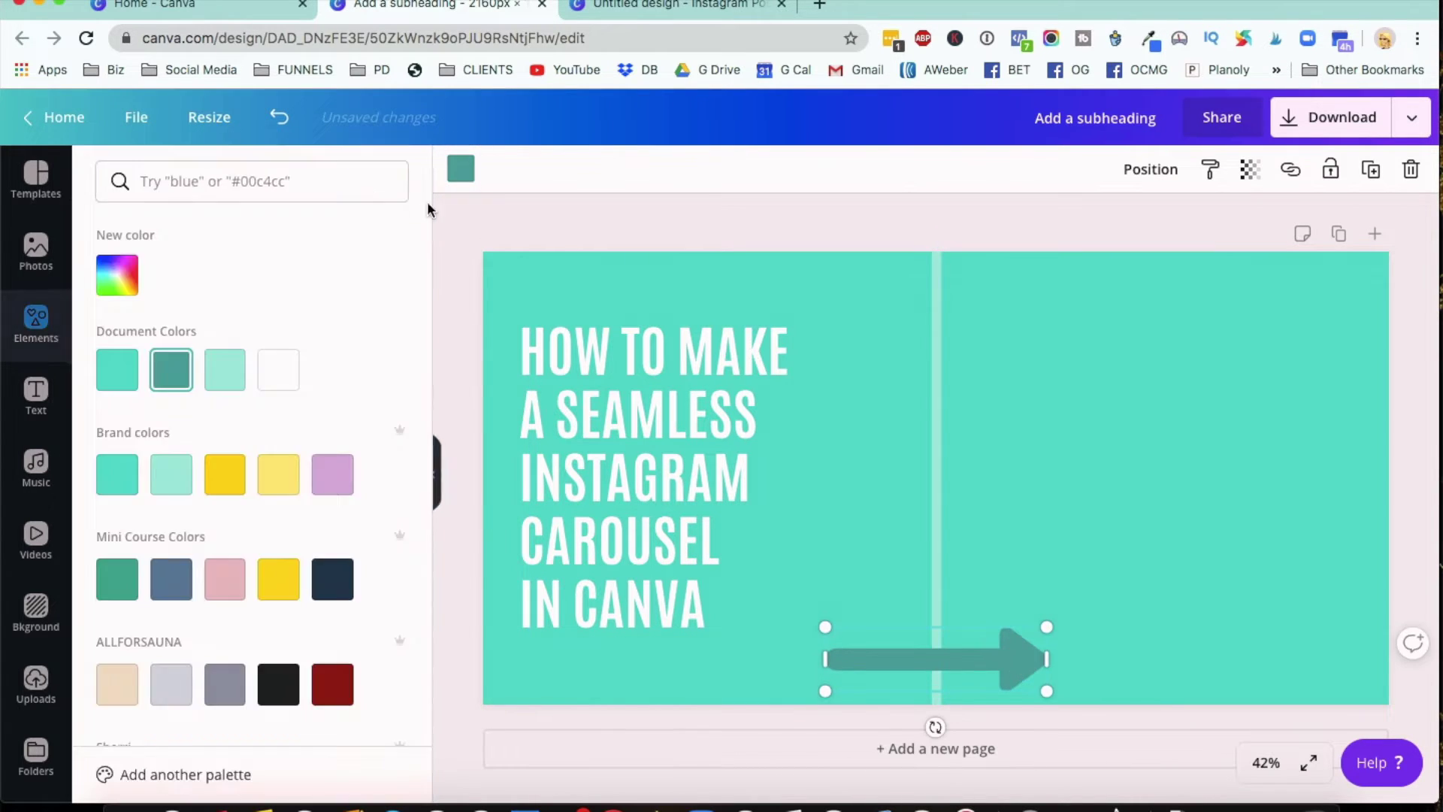
click(278, 374)
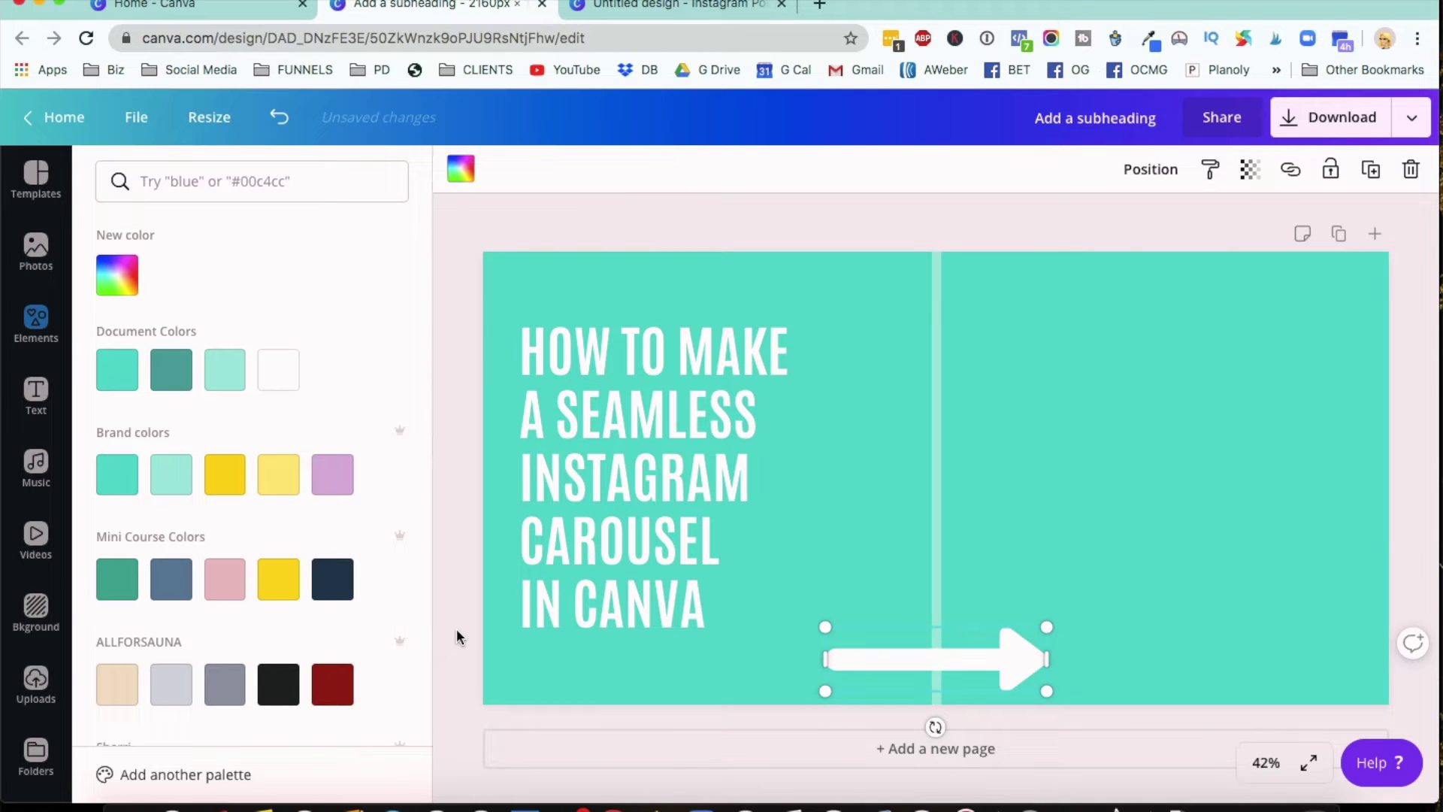
Step: Add the orange and red brain graphic, enlarge it, and centre it over the divider line above the arrow
click(35, 324)
click(322, 291)
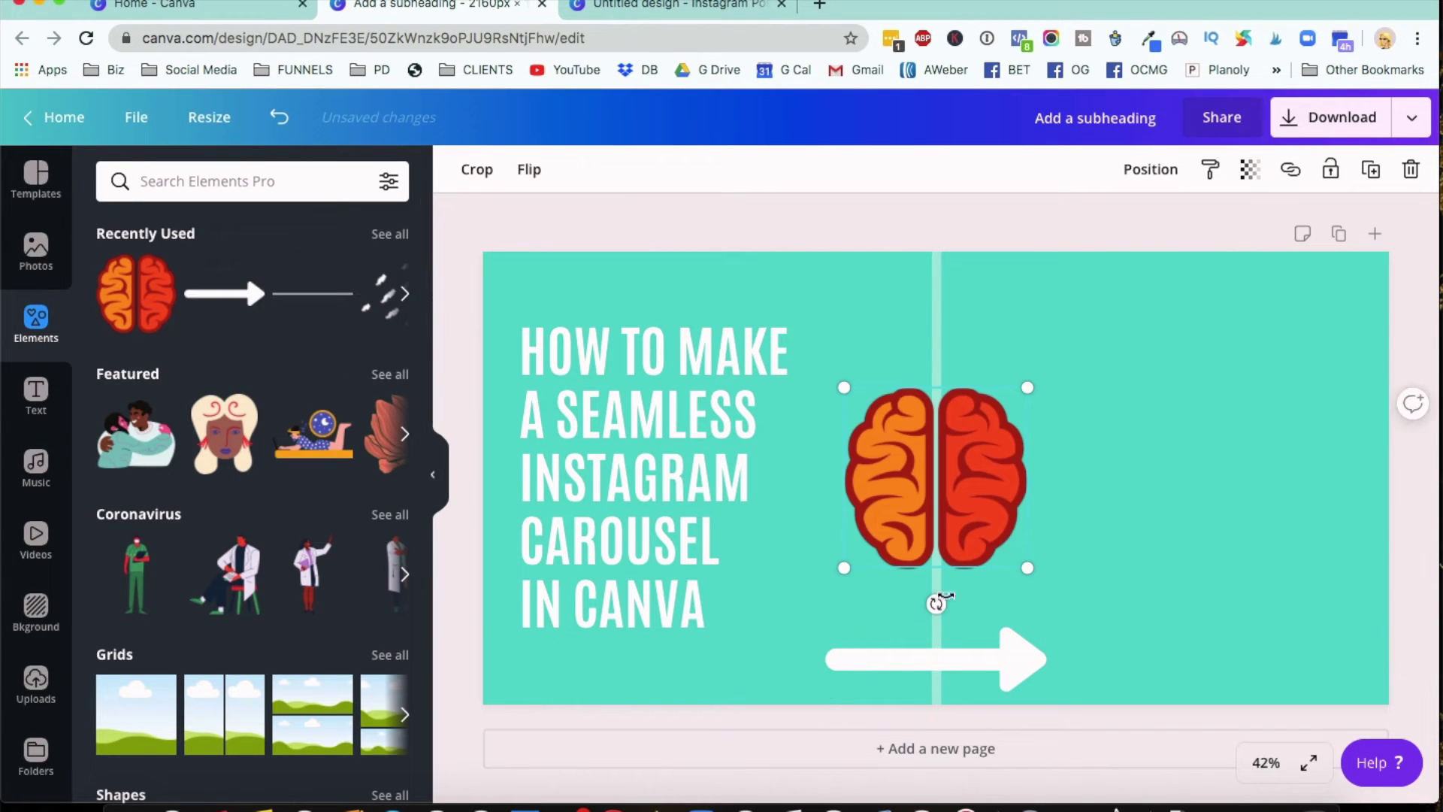
drag(1028, 387, 1087, 421)
drag(1067, 436, 1026, 475)
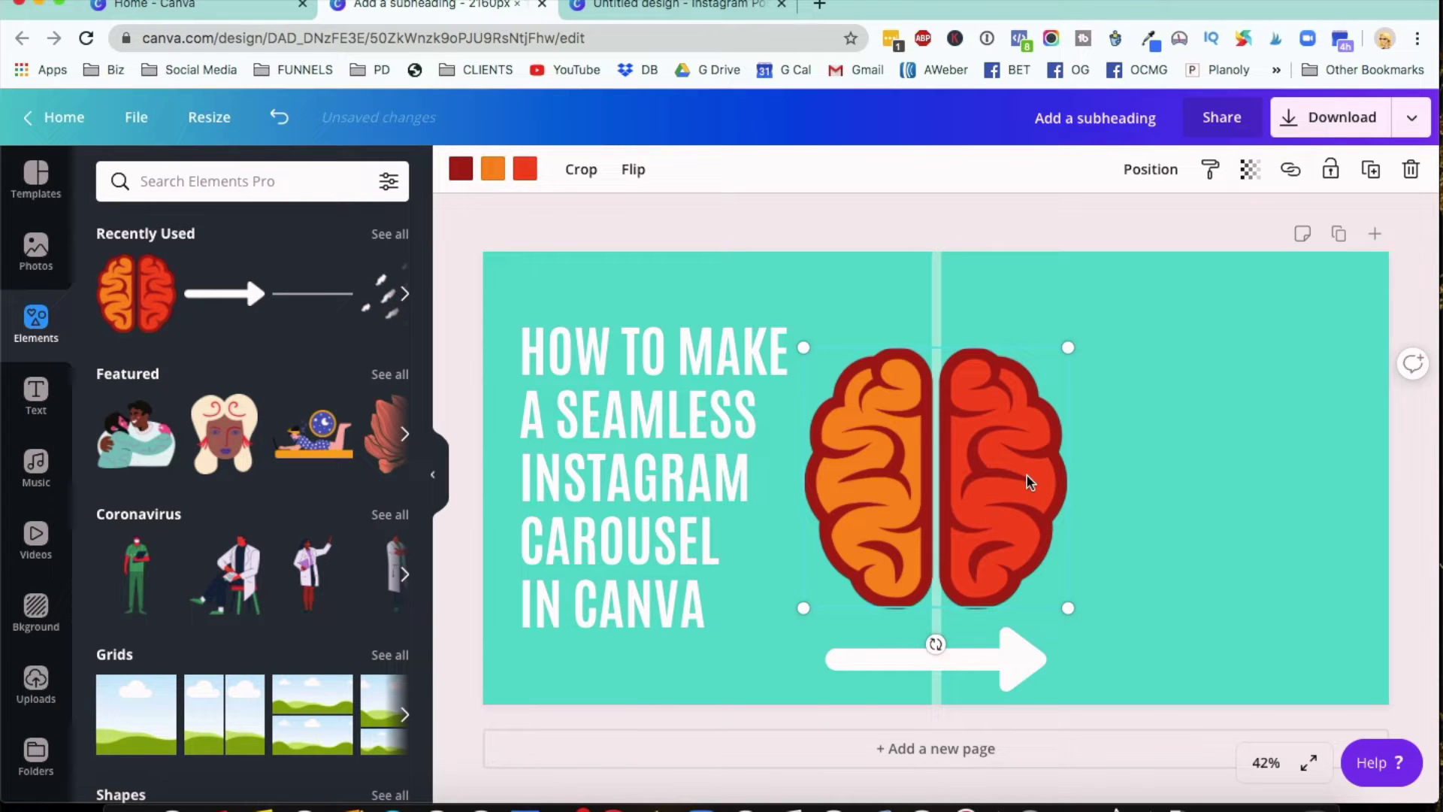